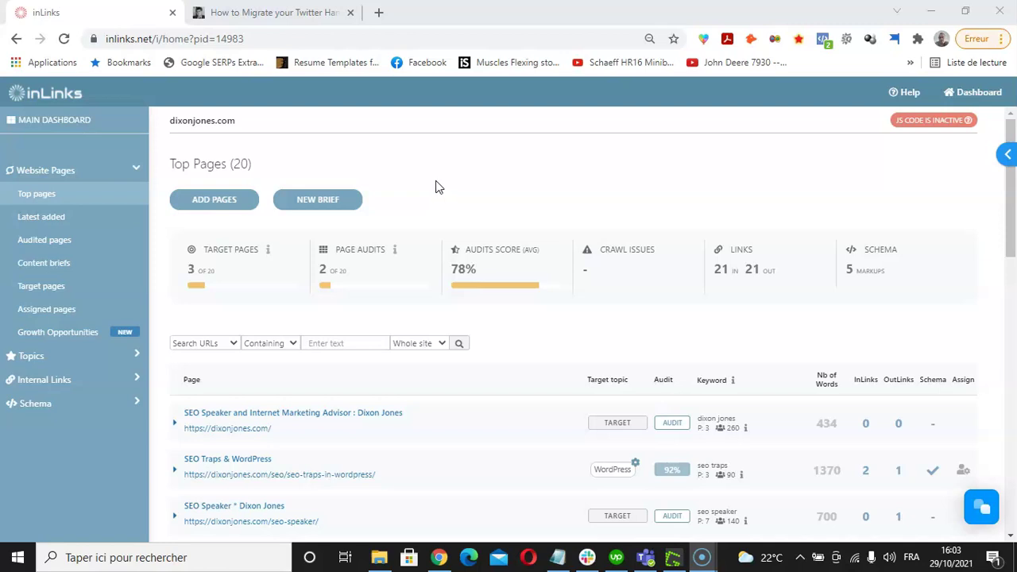
Look over the live Twitter handle article, then return to the inLinks page list.
scroll(435, 187, "down", 1)
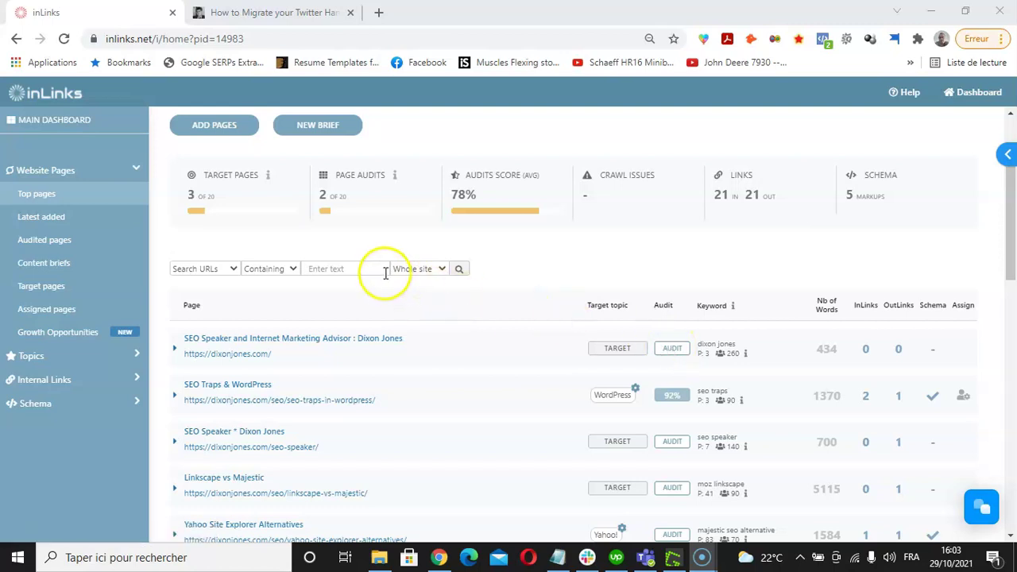
left_click(274, 15)
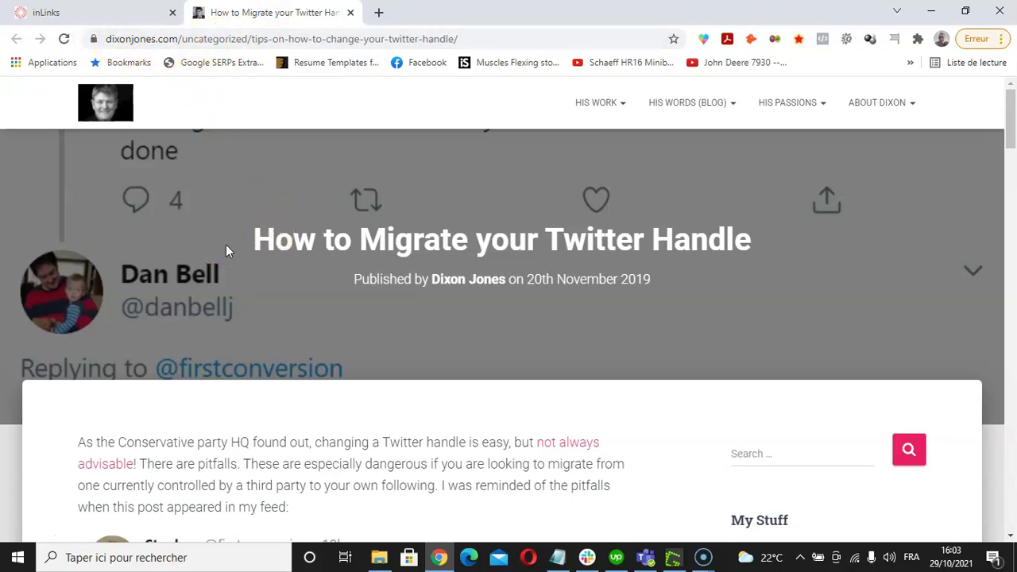
scroll(225, 245, "down", 3)
scroll(225, 245, "up", 3)
left_click(100, 16)
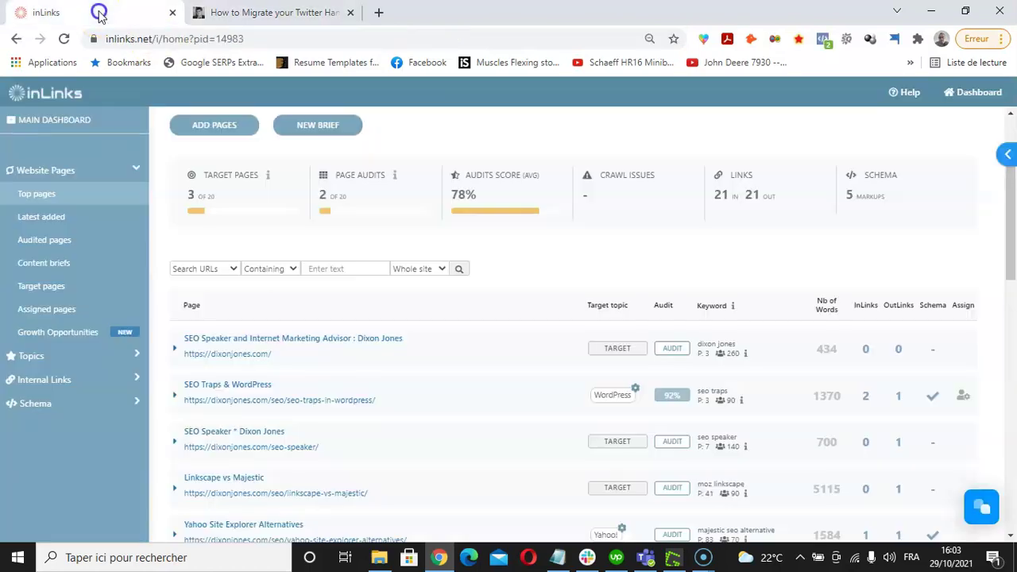
scroll(501, 290, "down", 3)
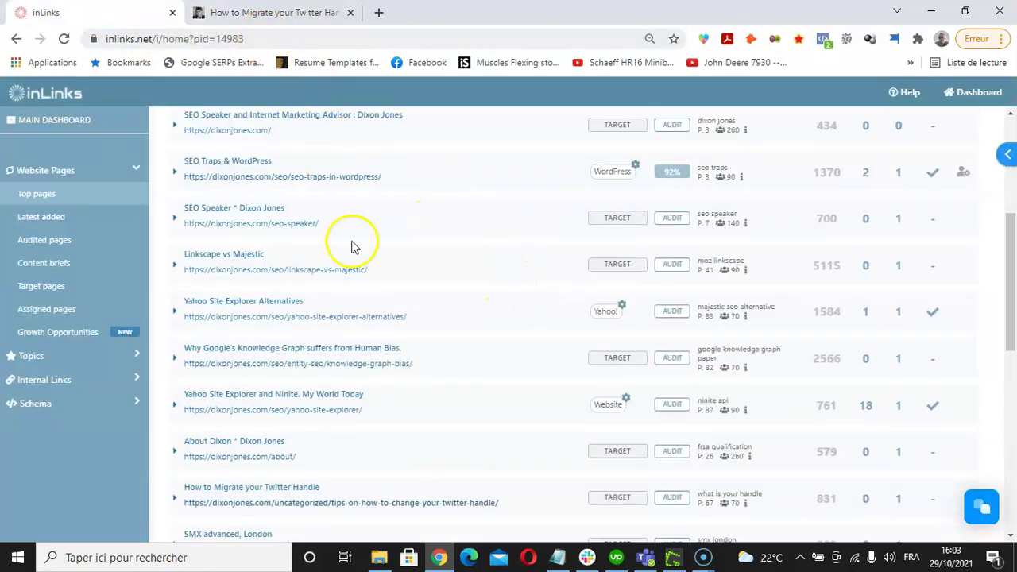
scroll(318, 270, "up", 4)
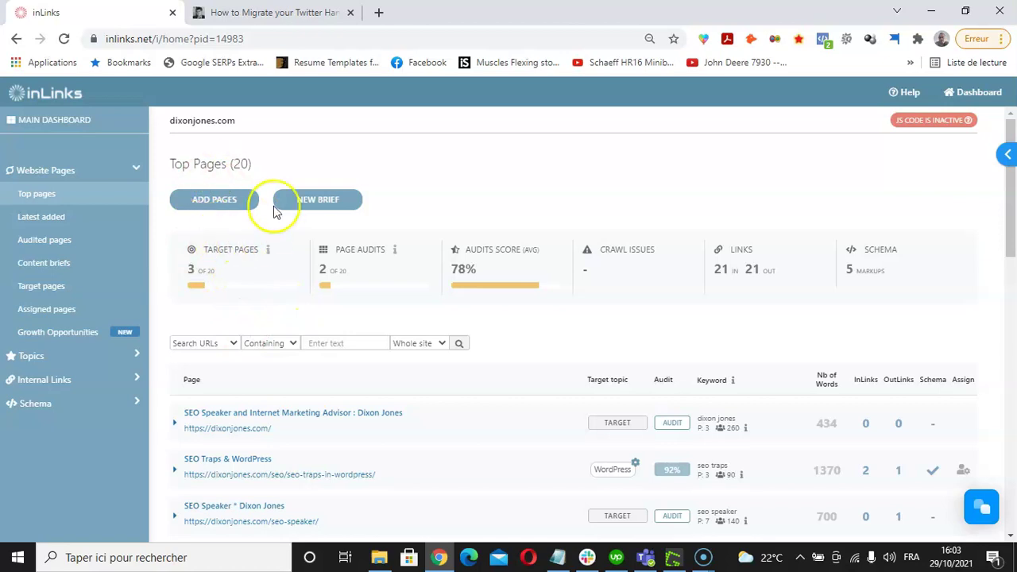
scroll(239, 285, "down", 5)
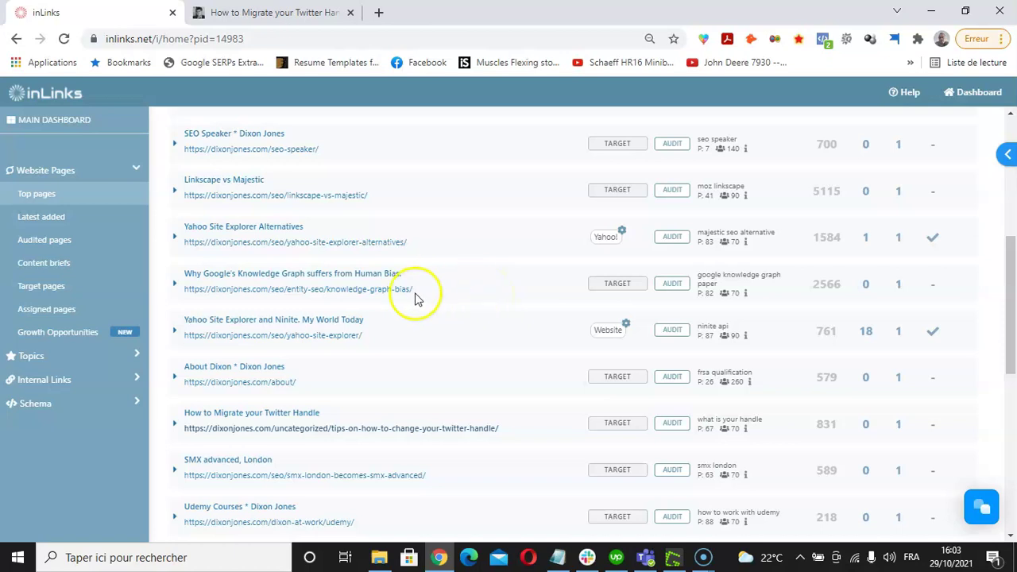
scroll(413, 295, "down", 2)
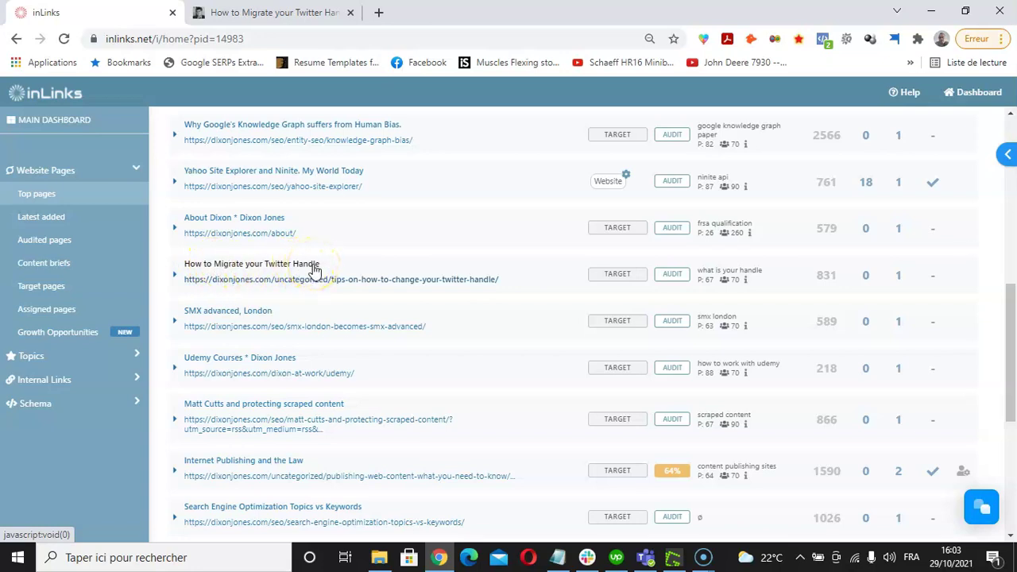
Start the Twitter handle page audit and paste its page title over the 'what is your handle' keyword.
left_click(671, 275)
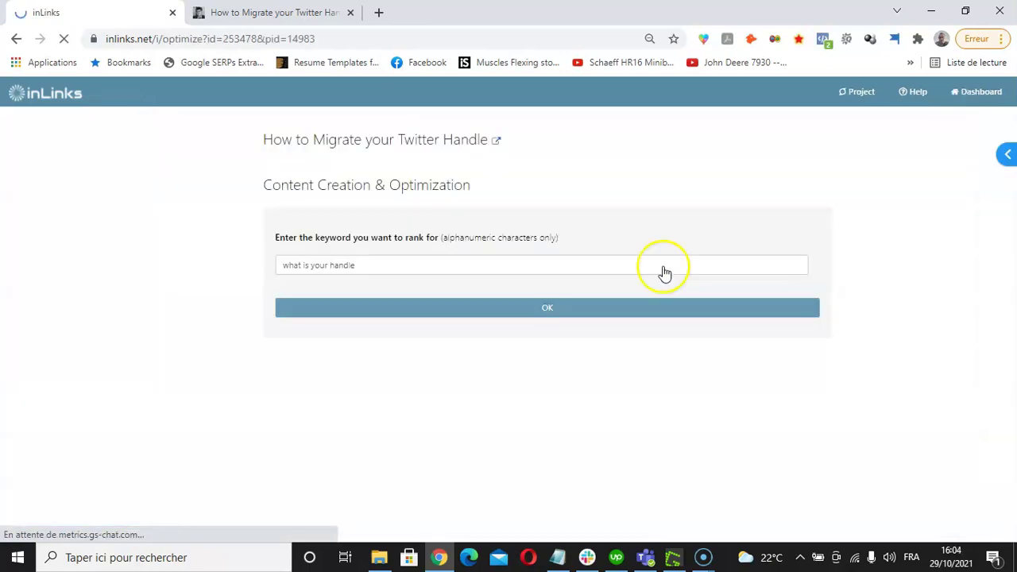
left_click(268, 140)
left_click(334, 141)
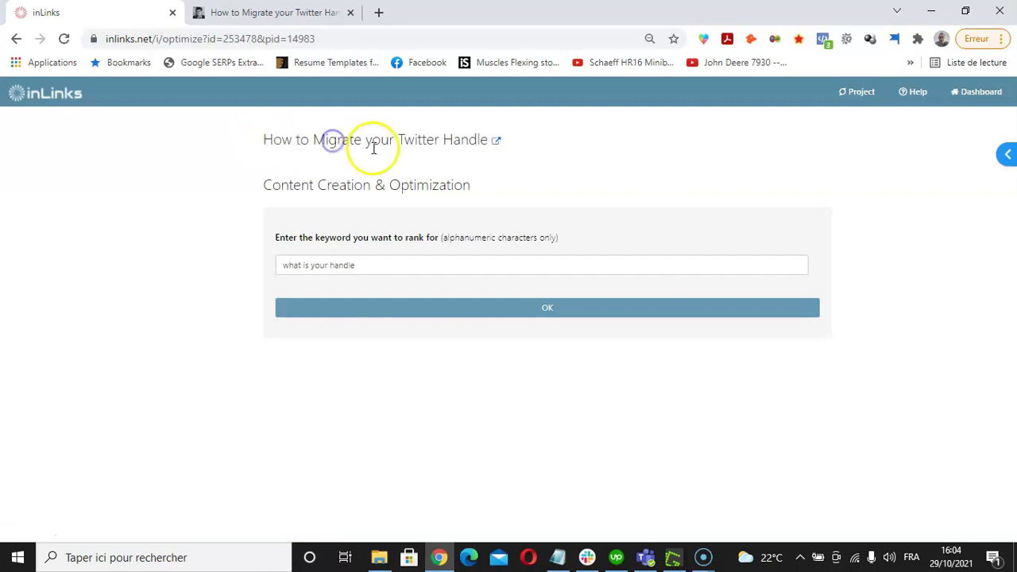
left_click_drag(268, 140, 470, 140)
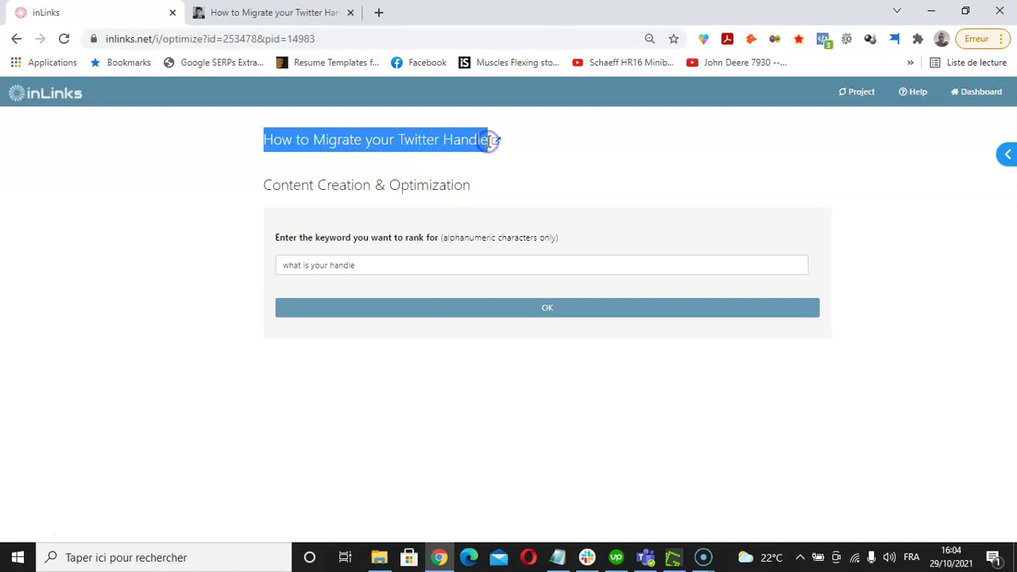
triple_click(384, 265)
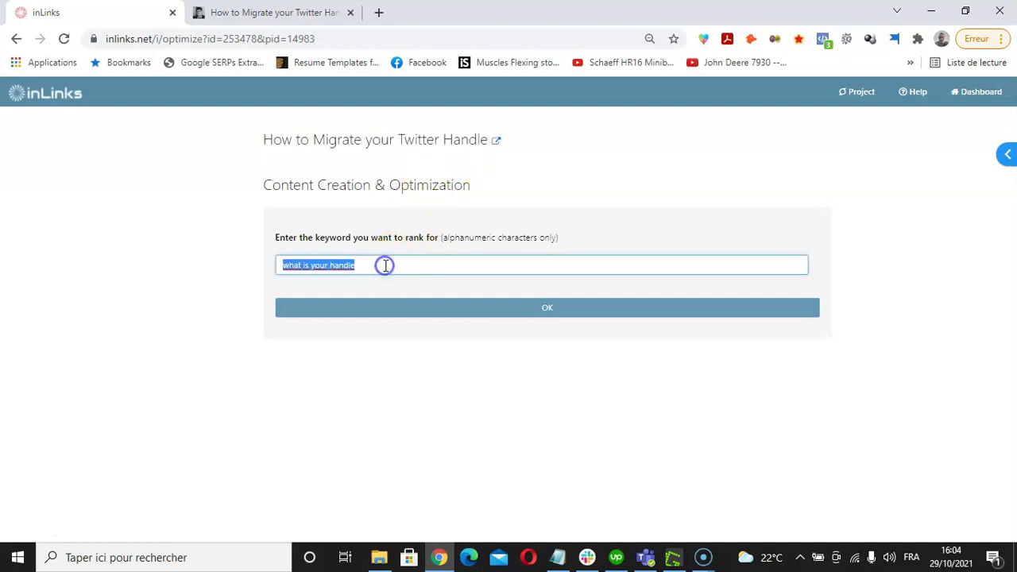
type("How to Migrate your Twitter Handle")
left_click(362, 264)
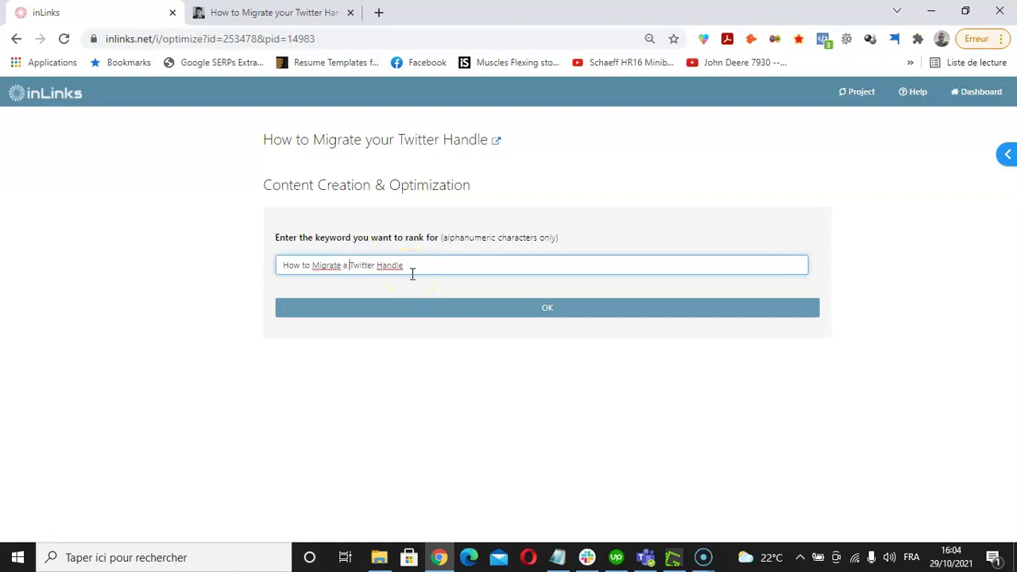
Submit 'How to Migrate a Twitter Handle' as the keyword for analysis.
left_click(556, 308)
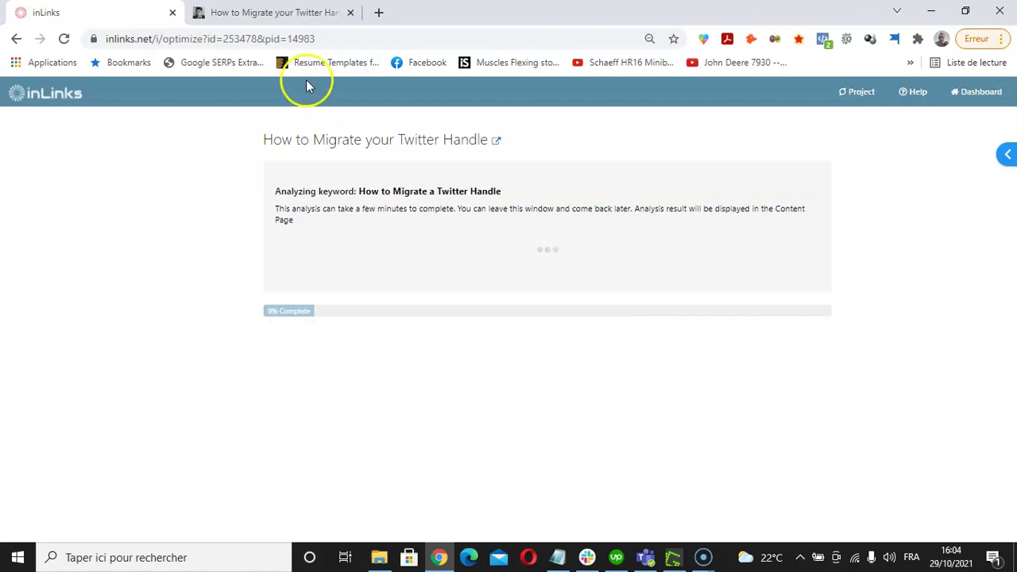
left_click(247, 13)
scroll(291, 326, "down", 3)
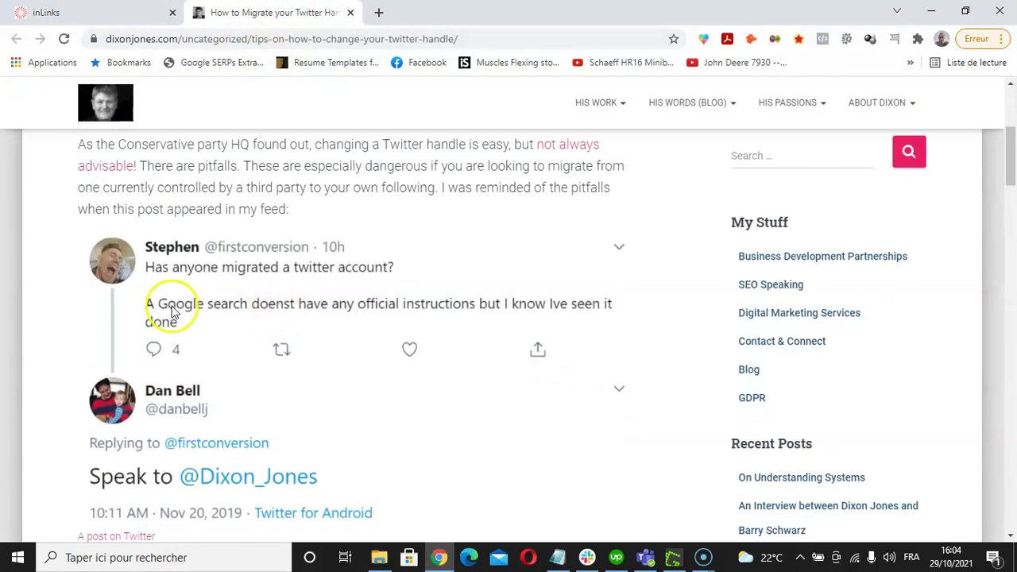
scroll(174, 310, "down", 15)
scroll(295, 283, "down", 7)
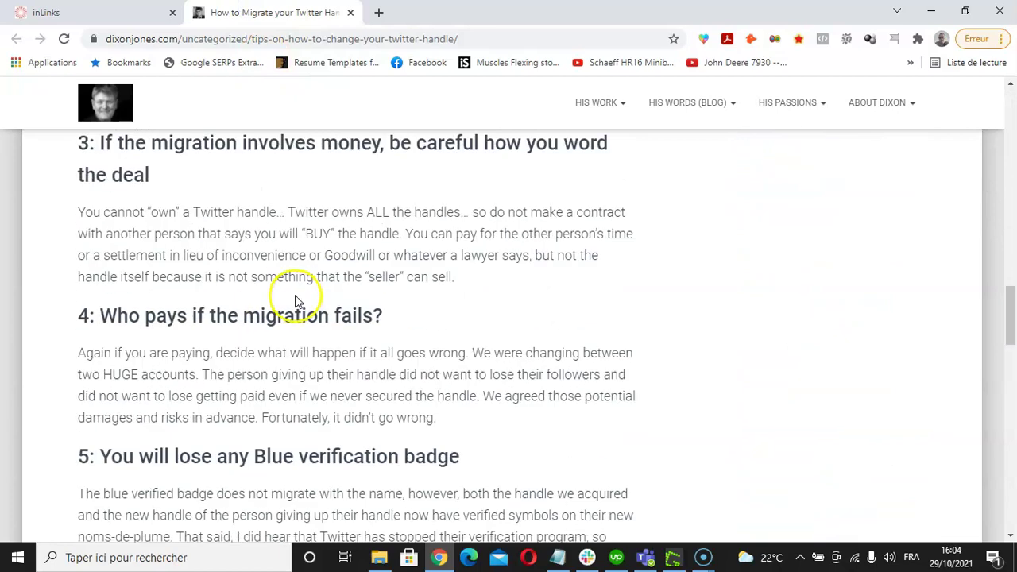
scroll(295, 298, "up", 20)
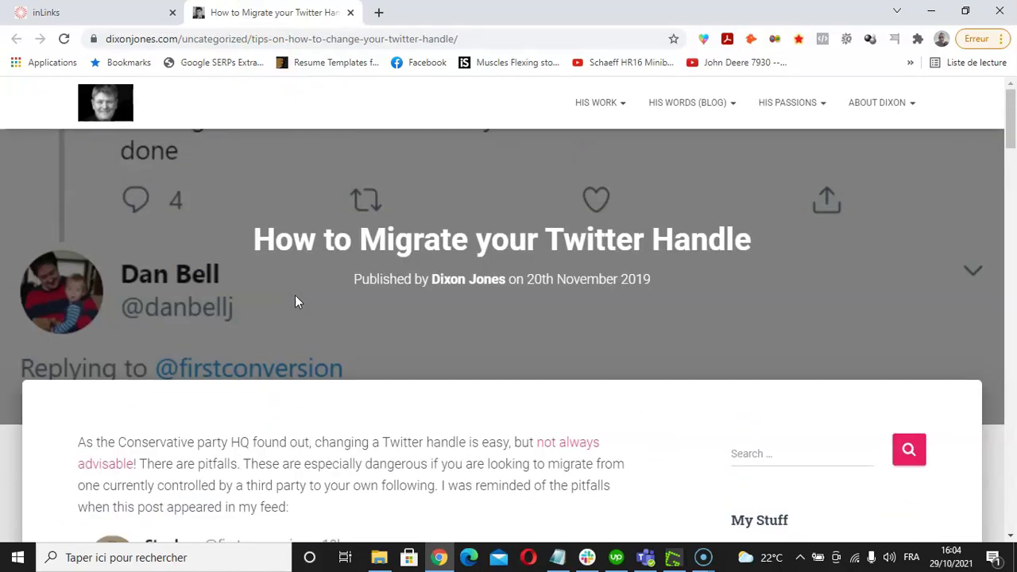
left_click(96, 17)
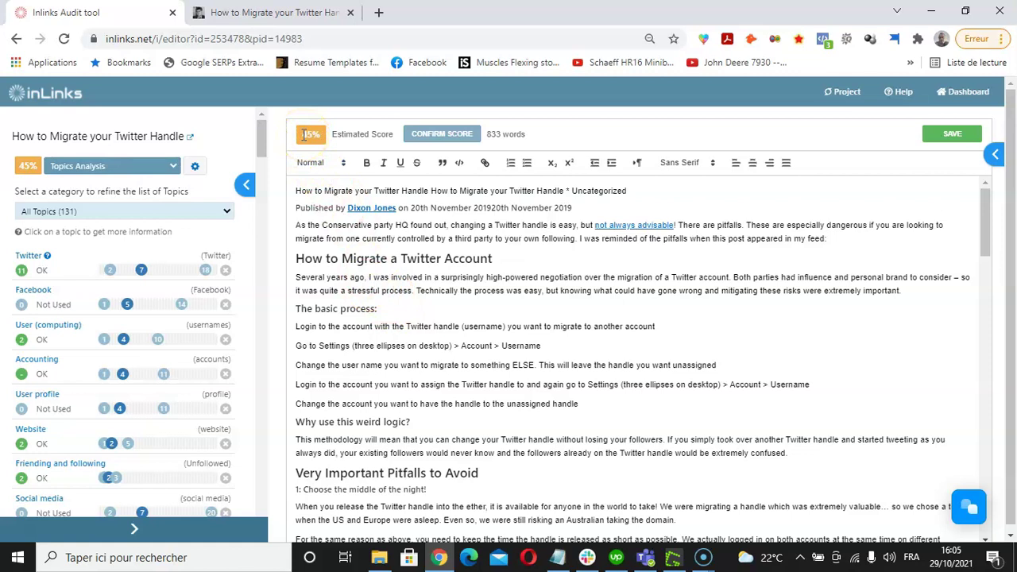
Refresh the estimated audit score twice and scroll through the 839-word article in the editor.
left_click(302, 135)
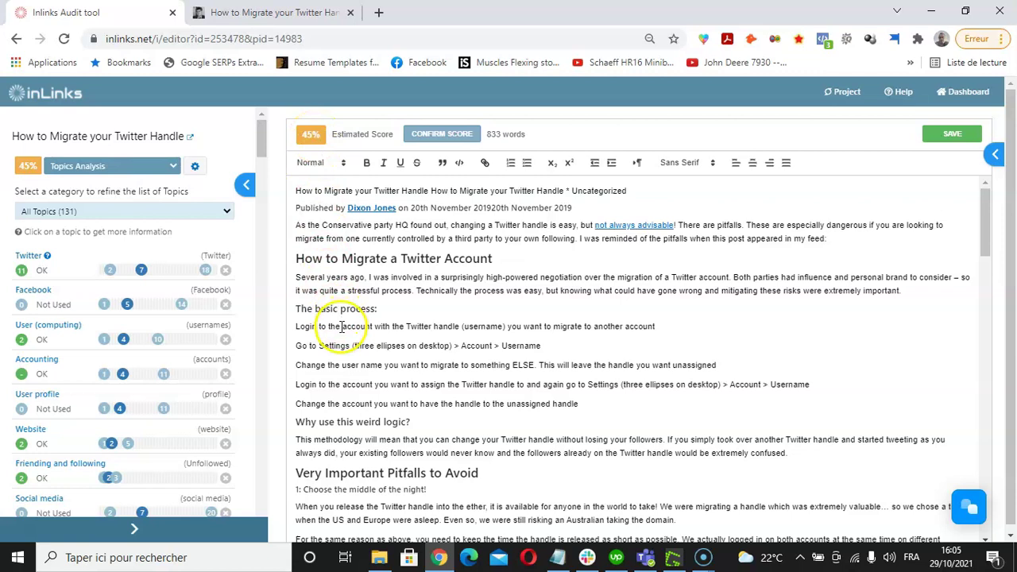
left_click(308, 134)
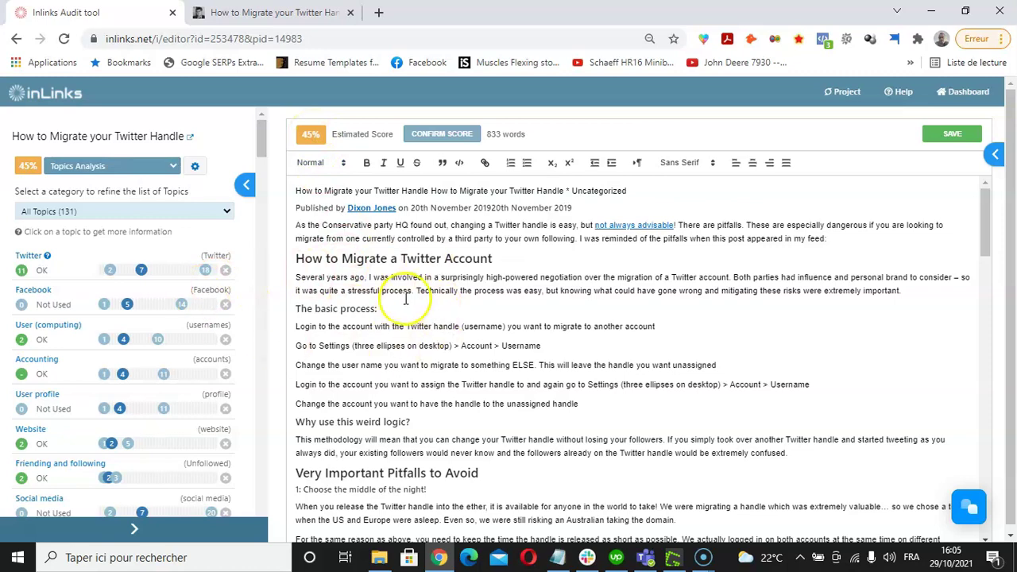
scroll(445, 322, "down", 3)
scroll(453, 328, "up", 3)
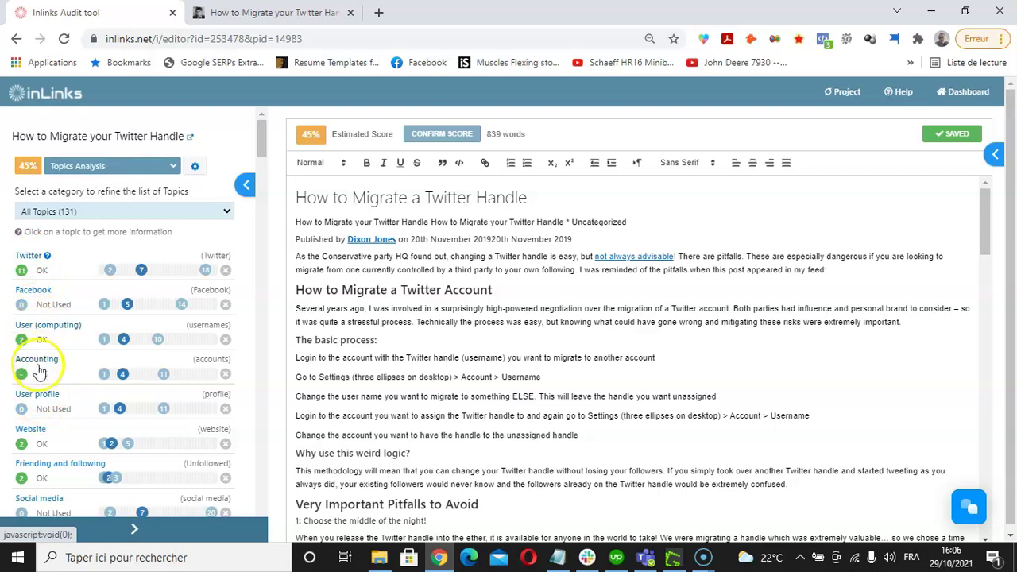
scroll(56, 352, "down", 1)
scroll(50, 337, "up", 1)
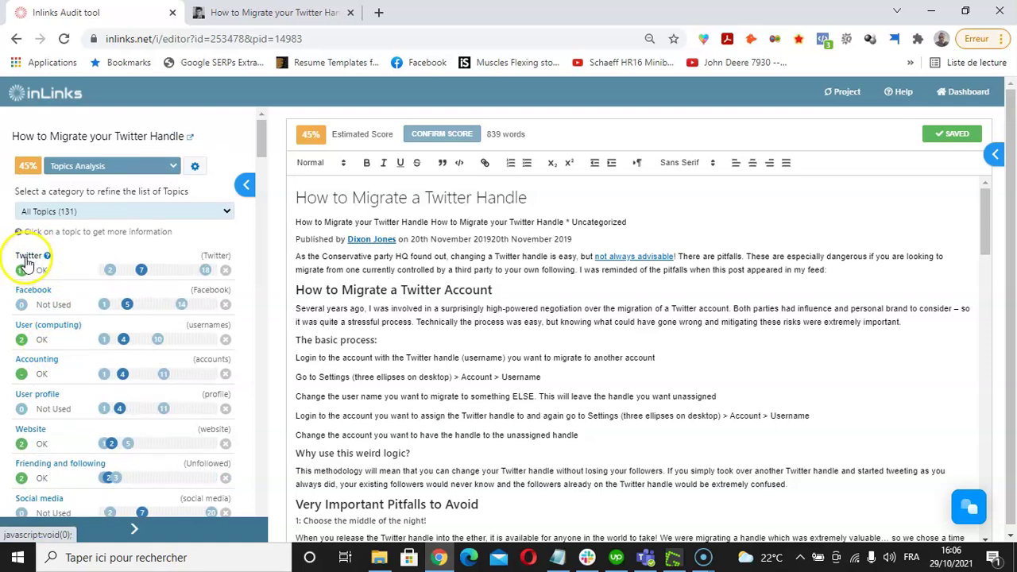
scroll(70, 325, "down", 1)
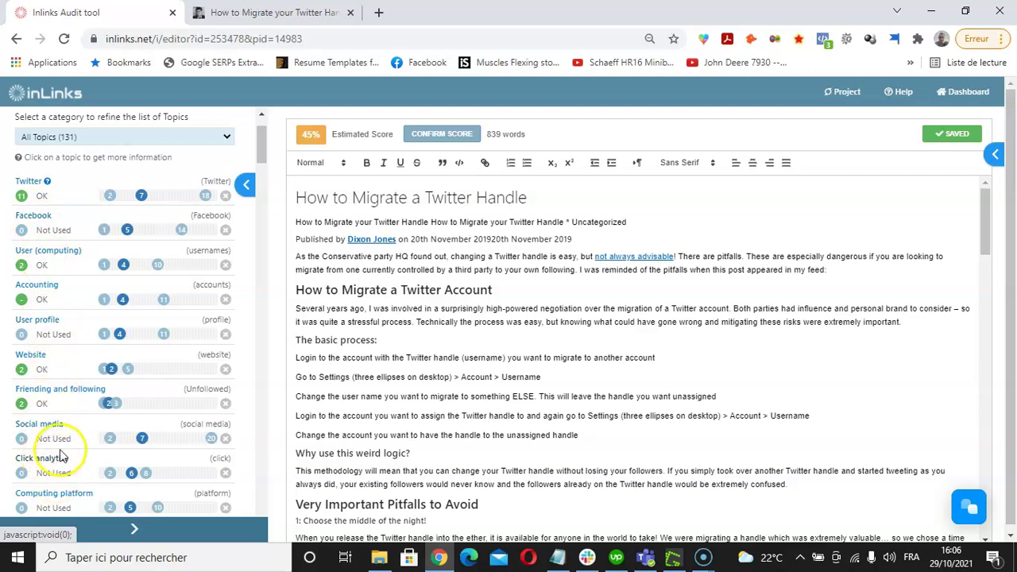
scroll(115, 307, "up", 1)
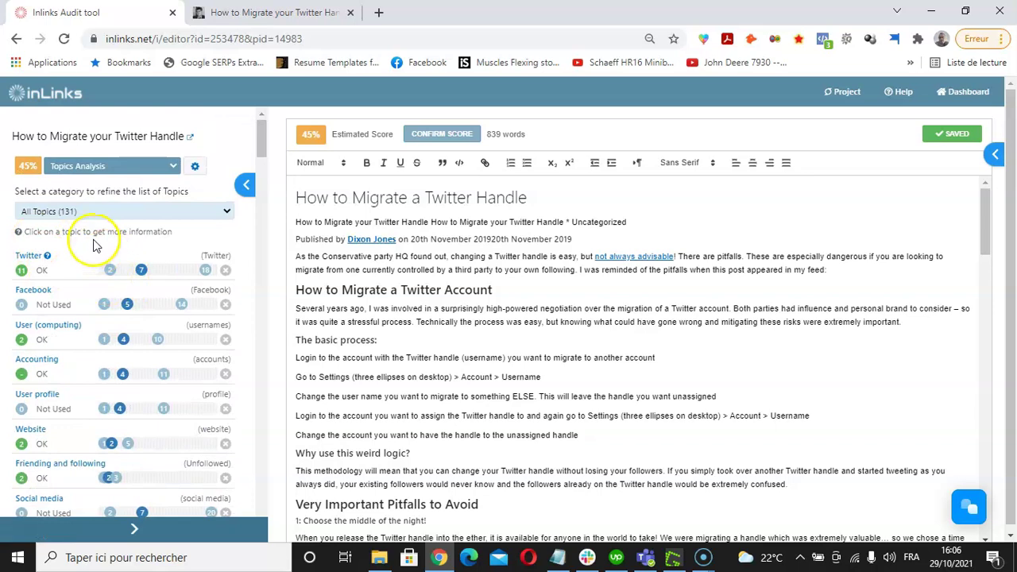
Filter the topic list to Missing Topics, showing Facebook, User profile and Social media.
left_click(223, 220)
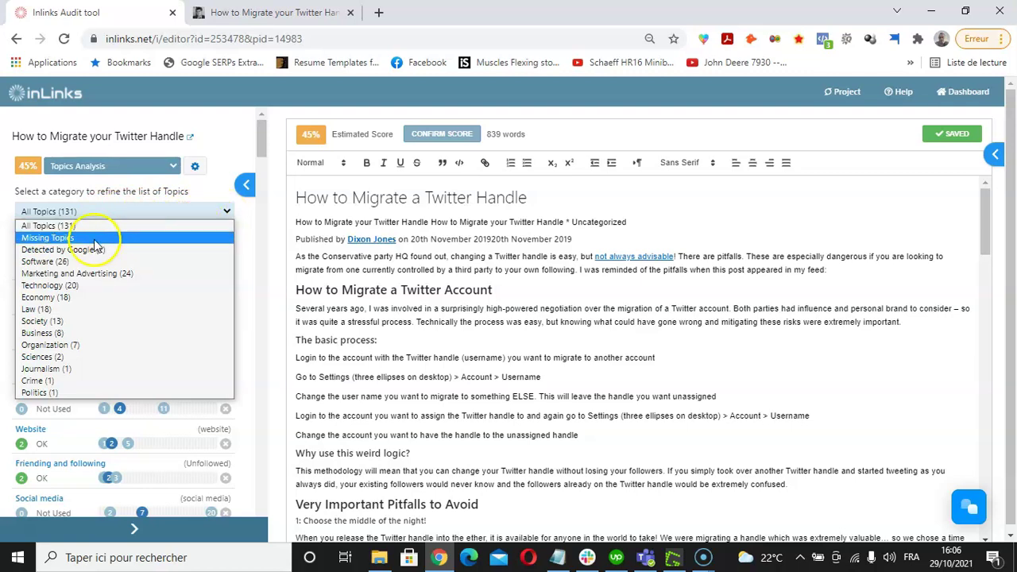
left_click(53, 242)
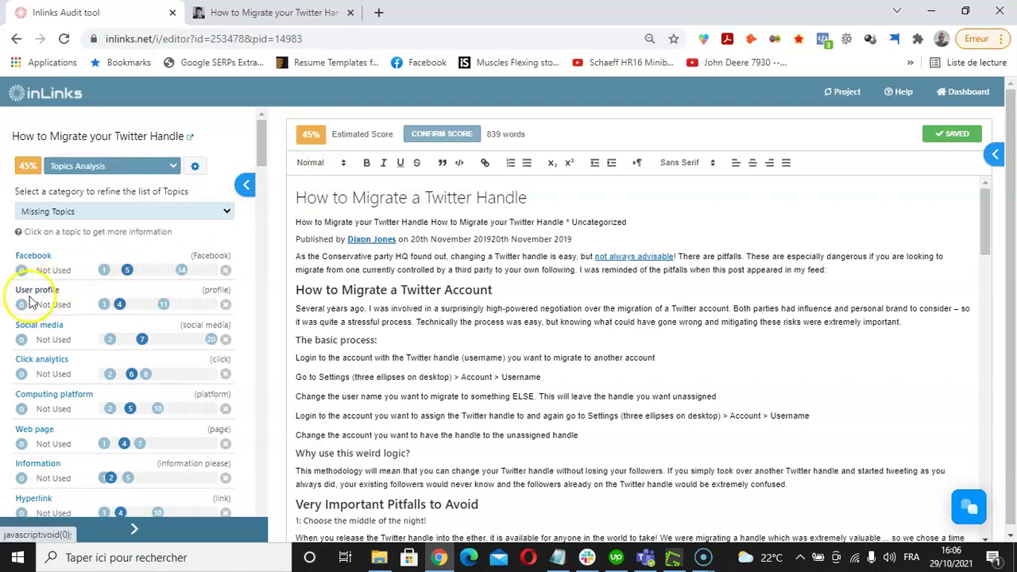
Insert '. user profile' right after 'stressful process' in the first paragraph.
left_click(410, 324)
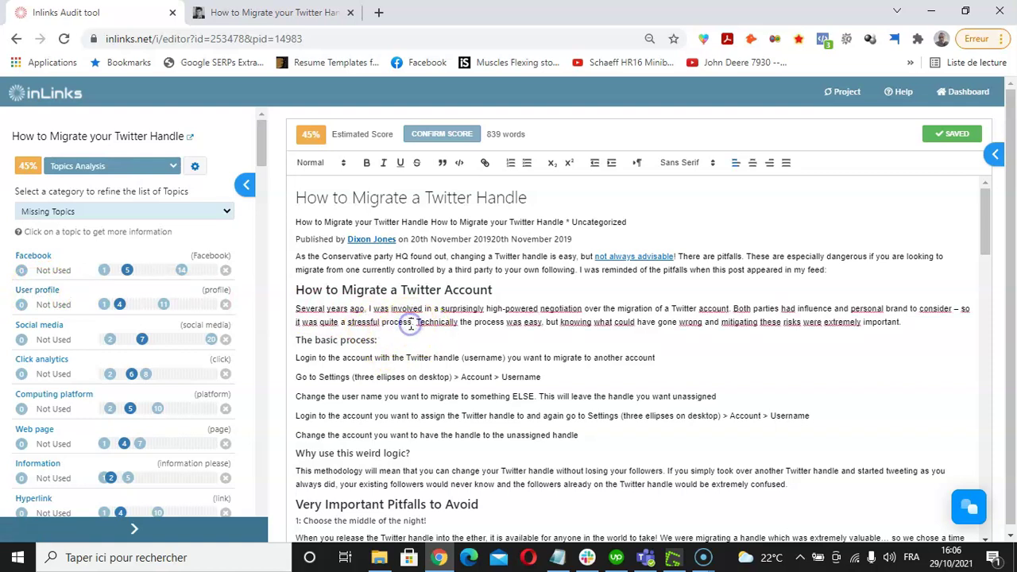
type(". user p")
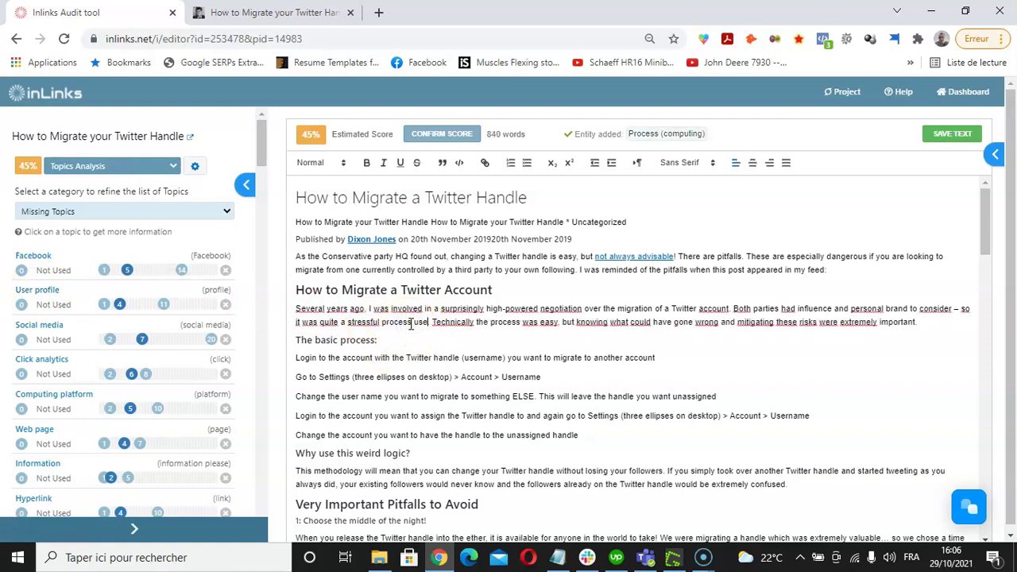
type("rofile")
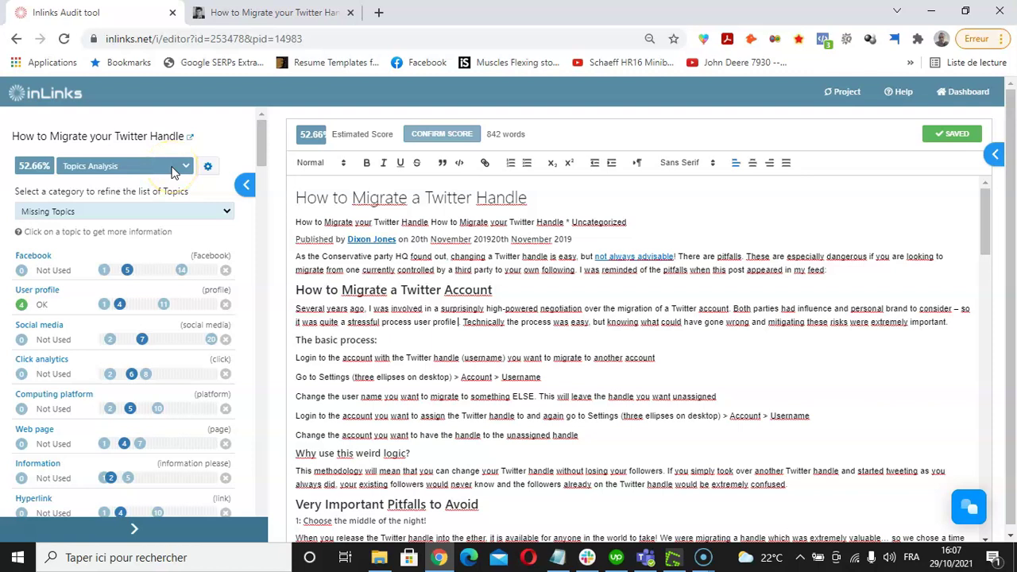
In Keywords analysis, add the twitter account and twitter sign keywords to Content ideas.
left_click(174, 168)
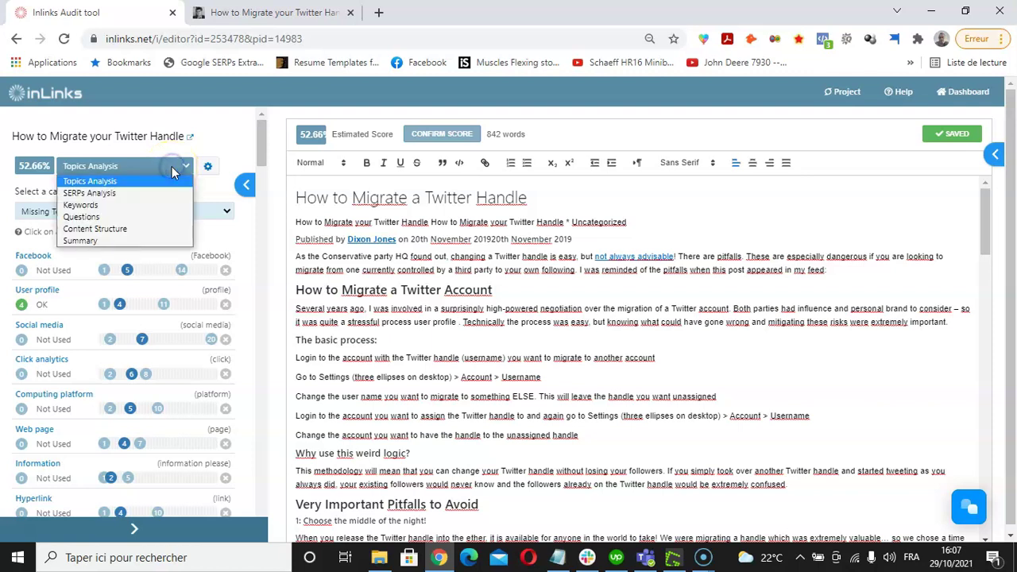
left_click(80, 207)
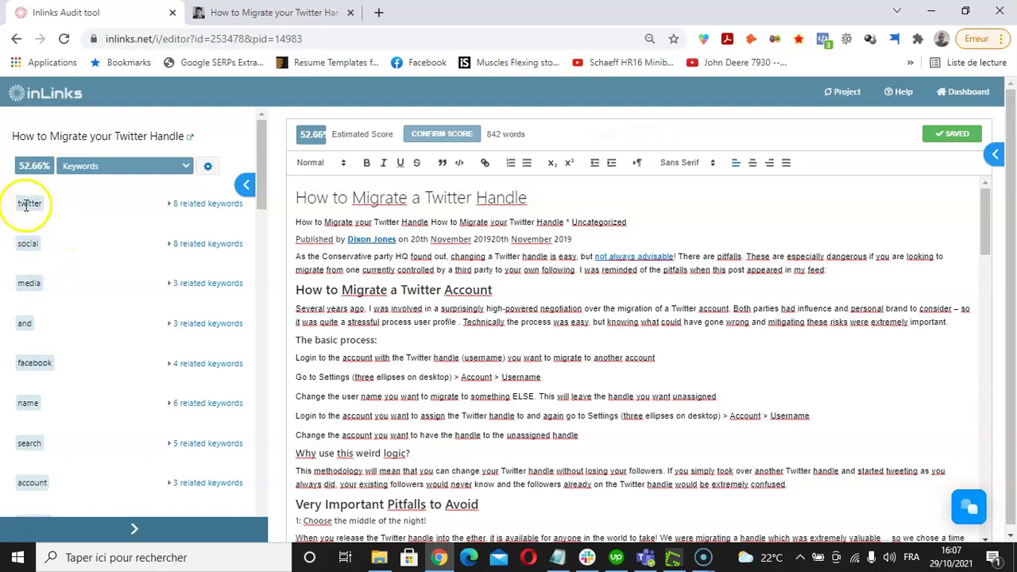
left_click(199, 207)
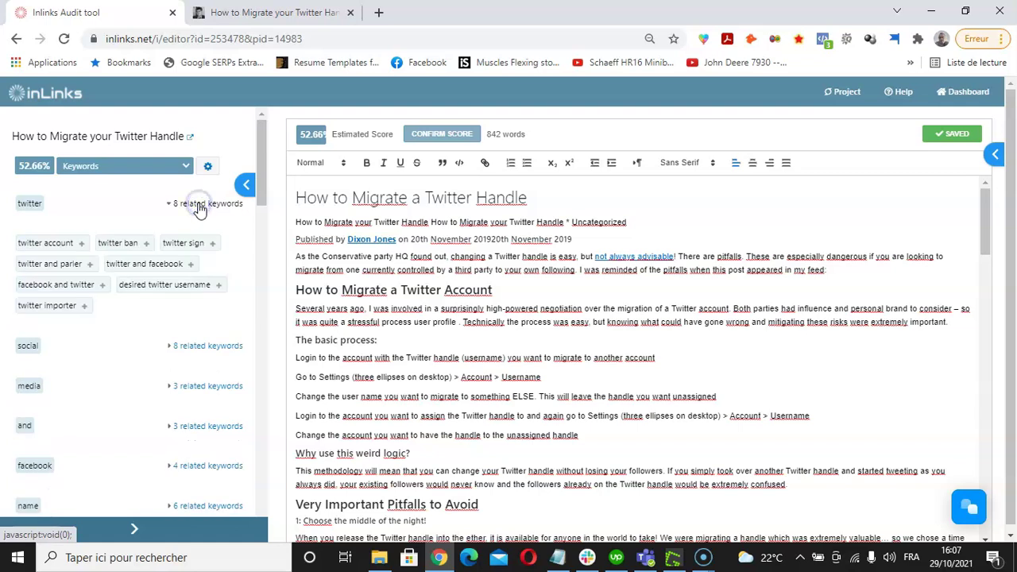
left_click(81, 243)
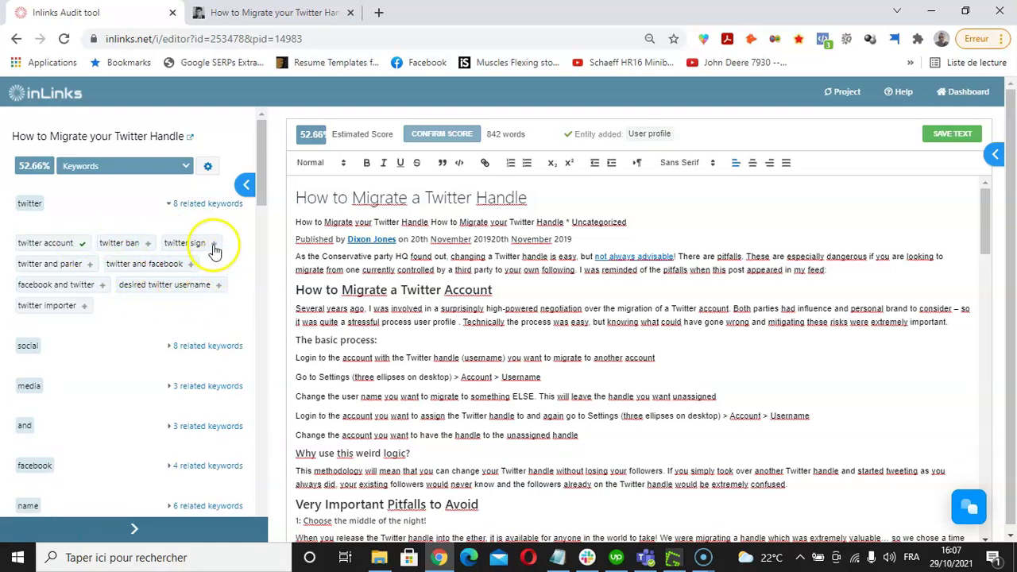
left_click(213, 244)
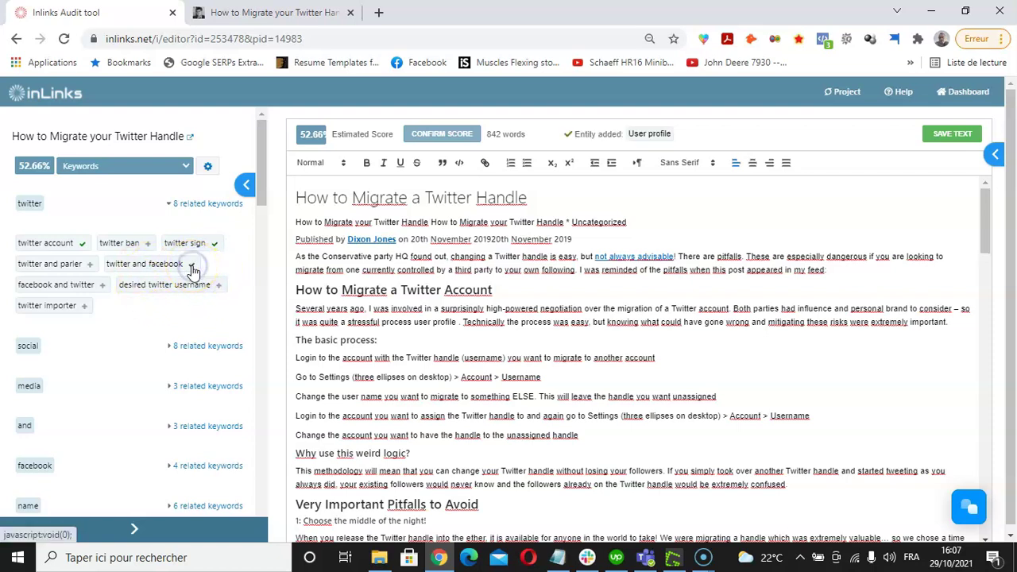
Review the newly added keywords in the Content ideas list.
scroll(397, 338, "down", 20)
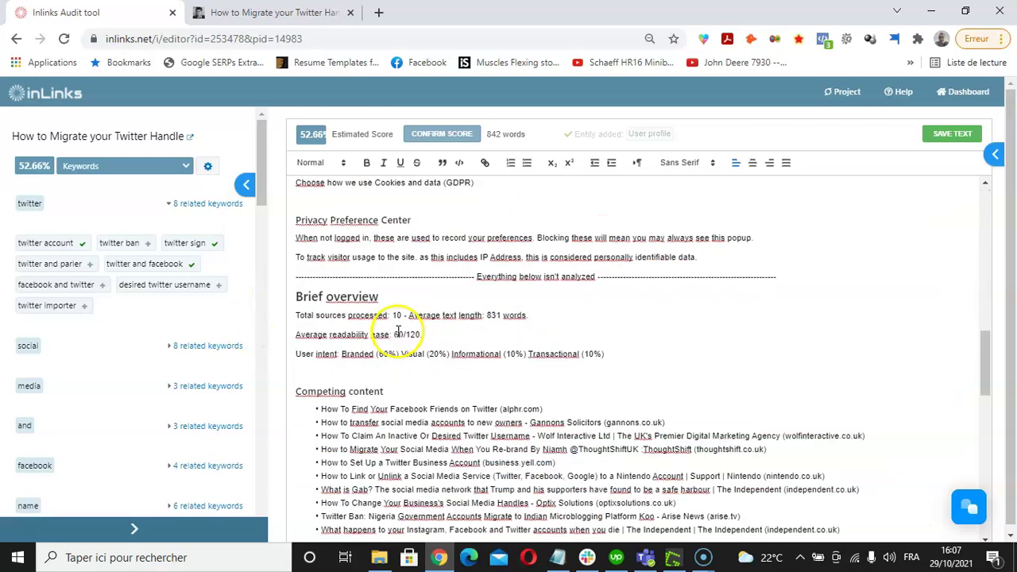
scroll(414, 398, "down", 1)
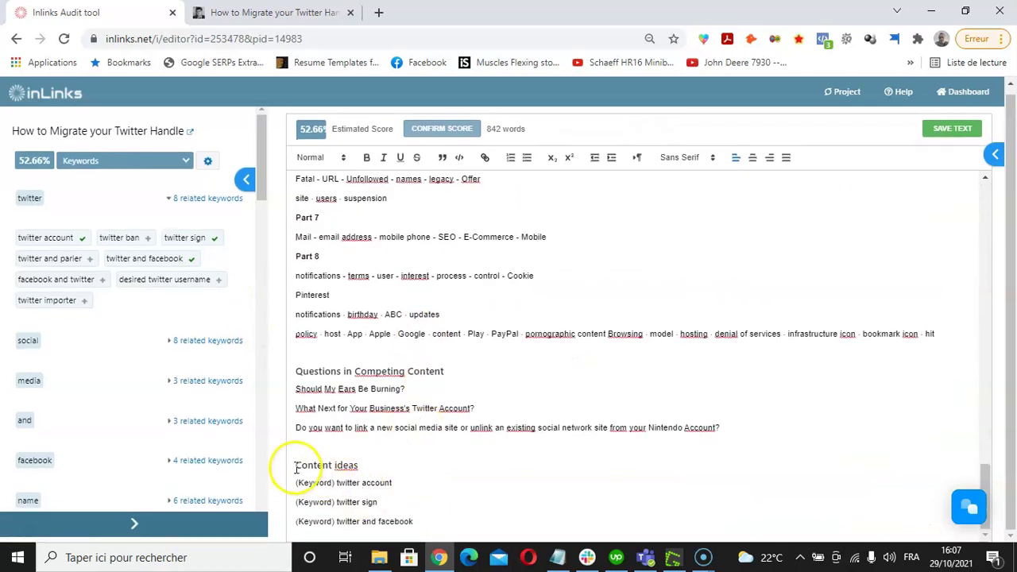
left_click_drag(295, 468, 411, 519)
left_click(415, 520)
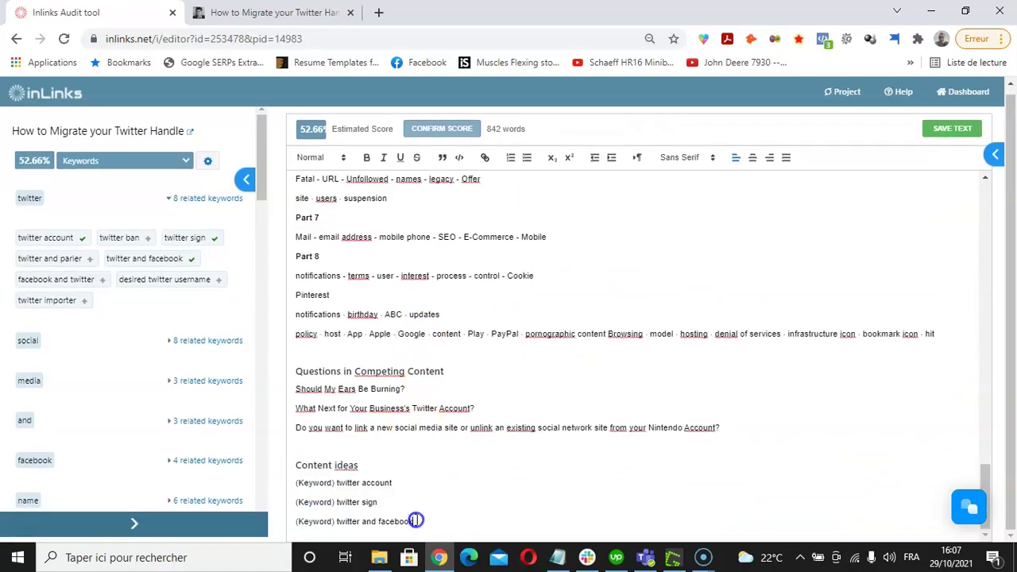
left_click(125, 165)
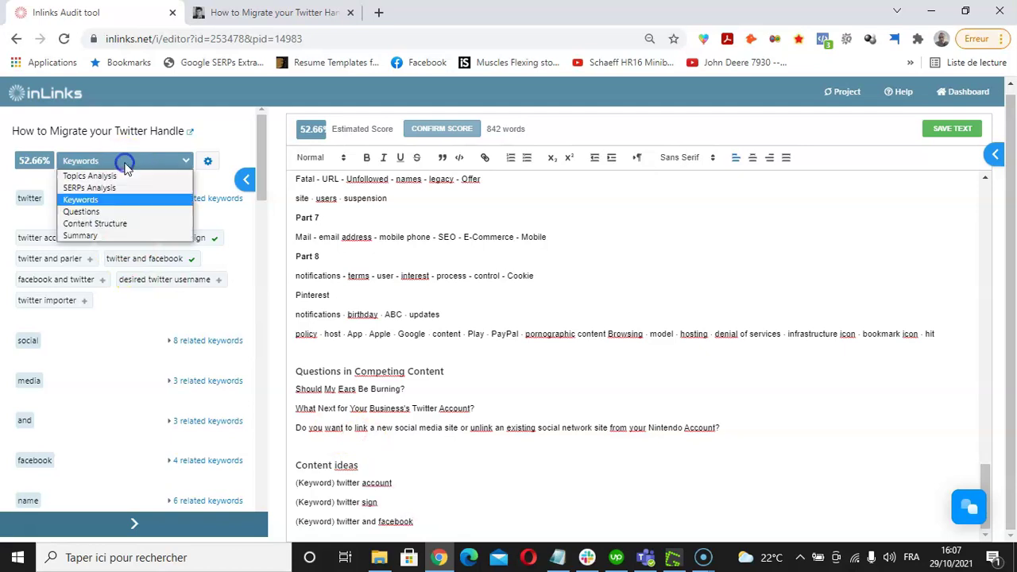
Add the account-verified, 'What twitter mutual are you' and 'twitter better than facebook' questions from TWITTER.
left_click(110, 215)
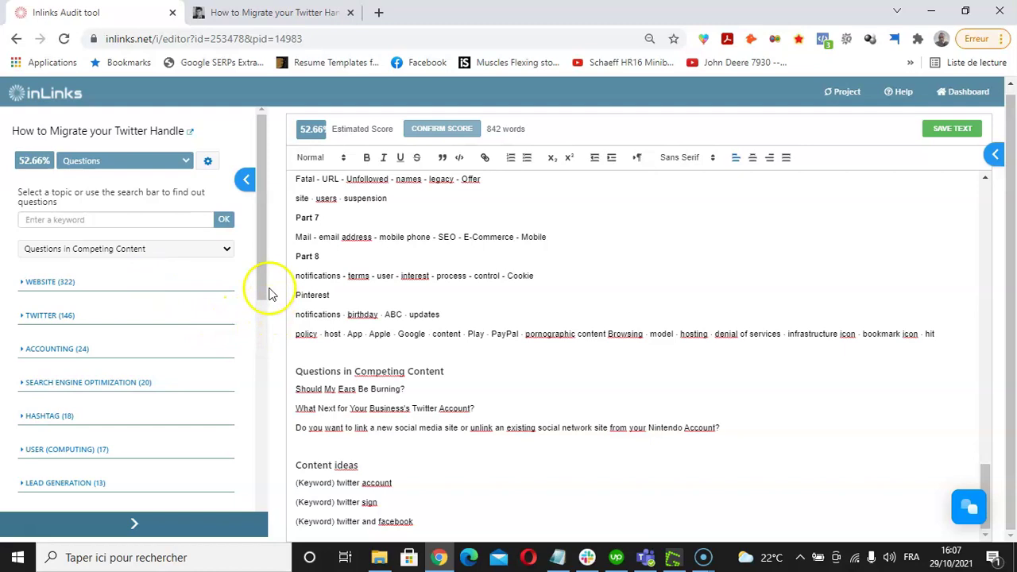
left_click_drag(260, 267, 261, 294)
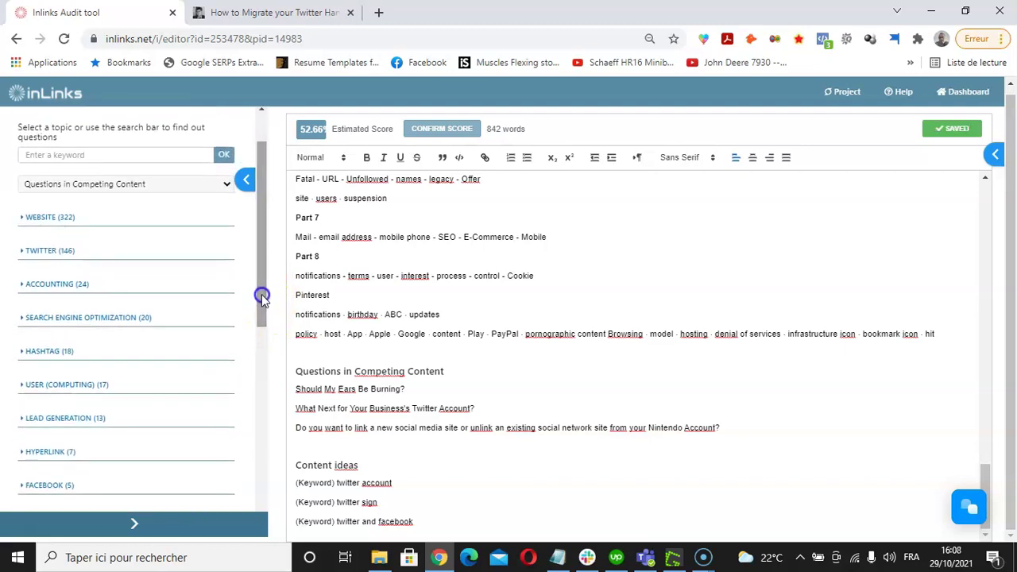
left_click(42, 251)
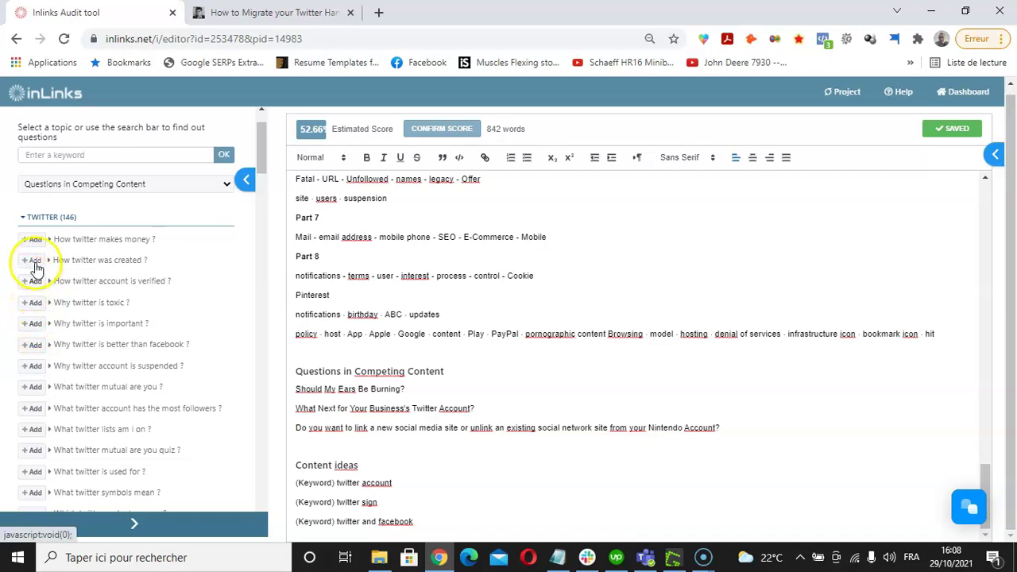
scroll(445, 321, "up", 10)
scroll(438, 317, "up", 15)
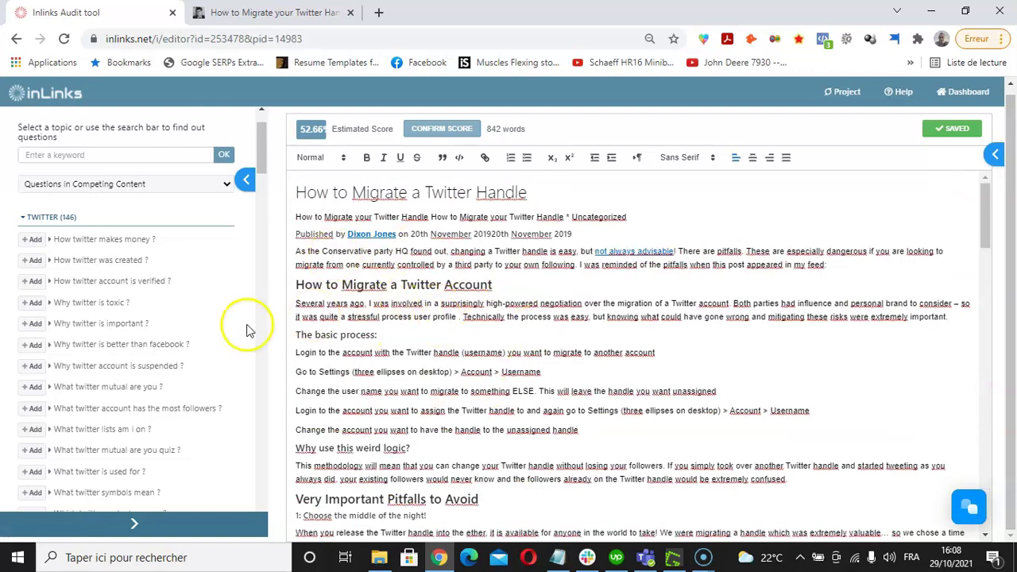
scroll(63, 294, "up", 2)
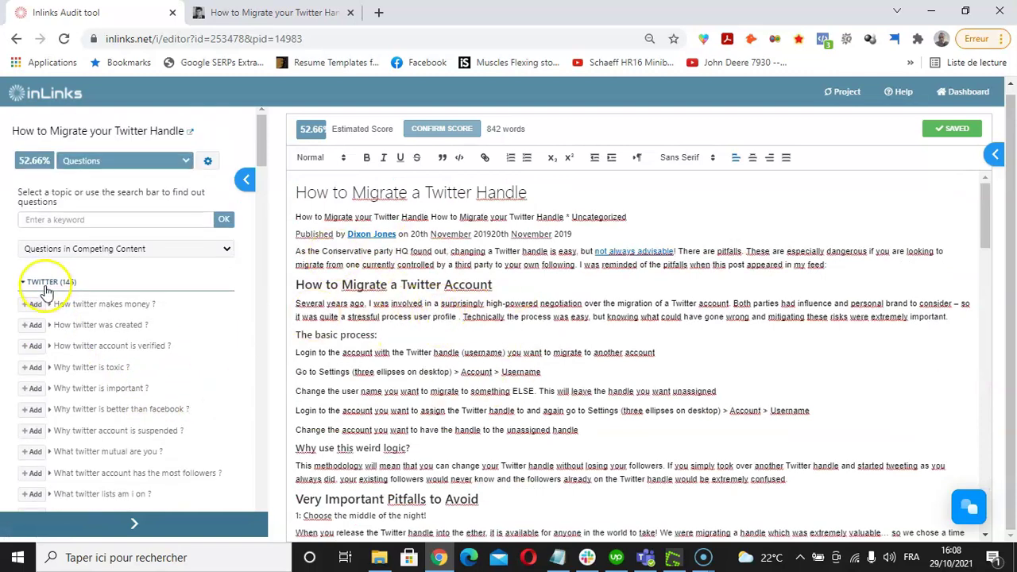
left_click(35, 348)
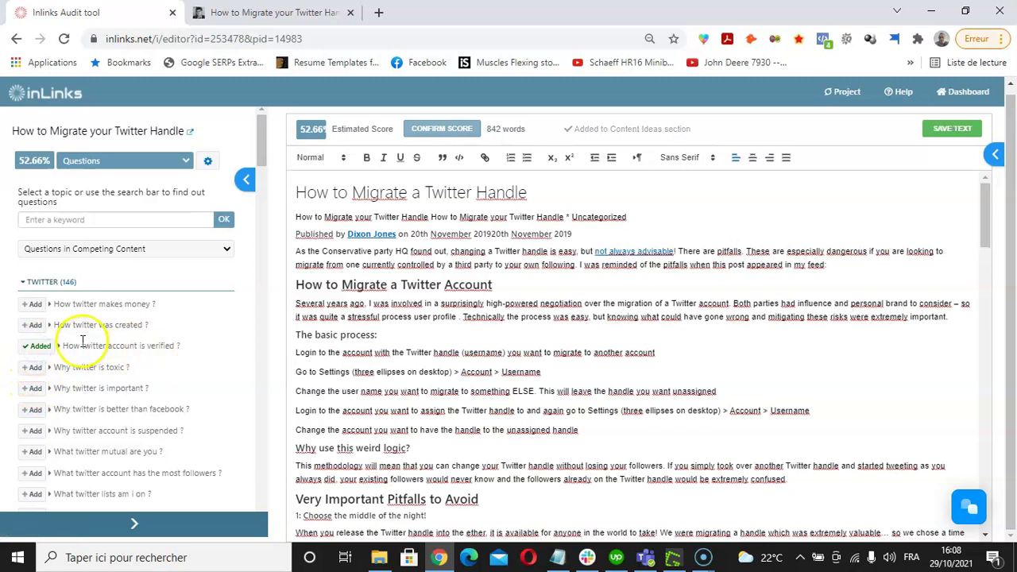
scroll(67, 341, "down", 2)
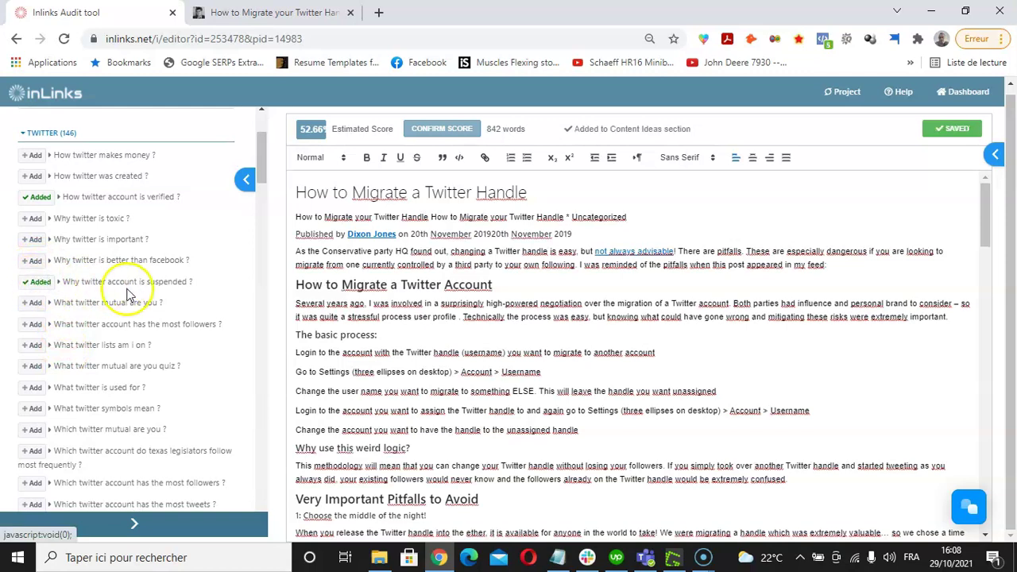
left_click(35, 303)
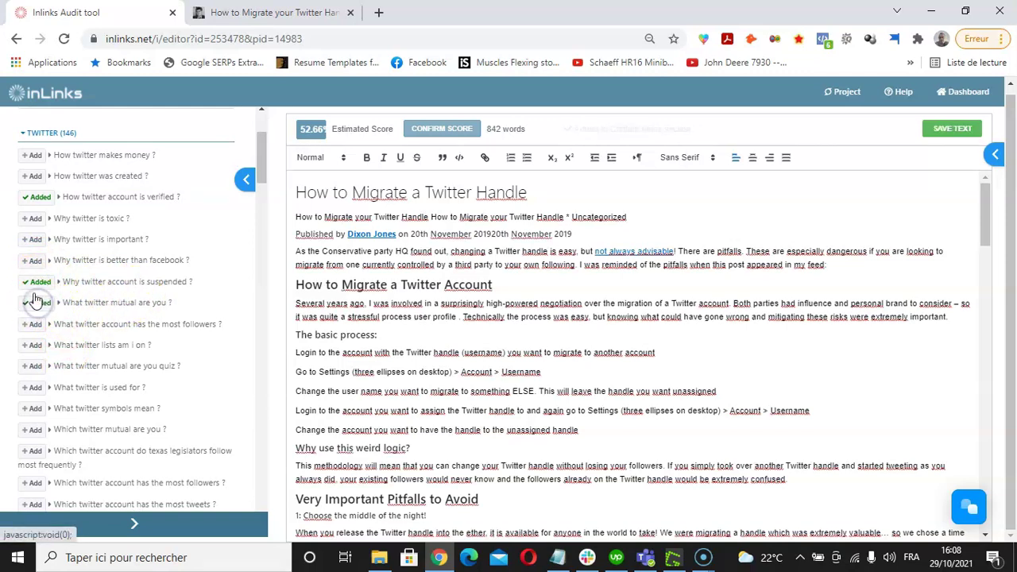
left_click(30, 266)
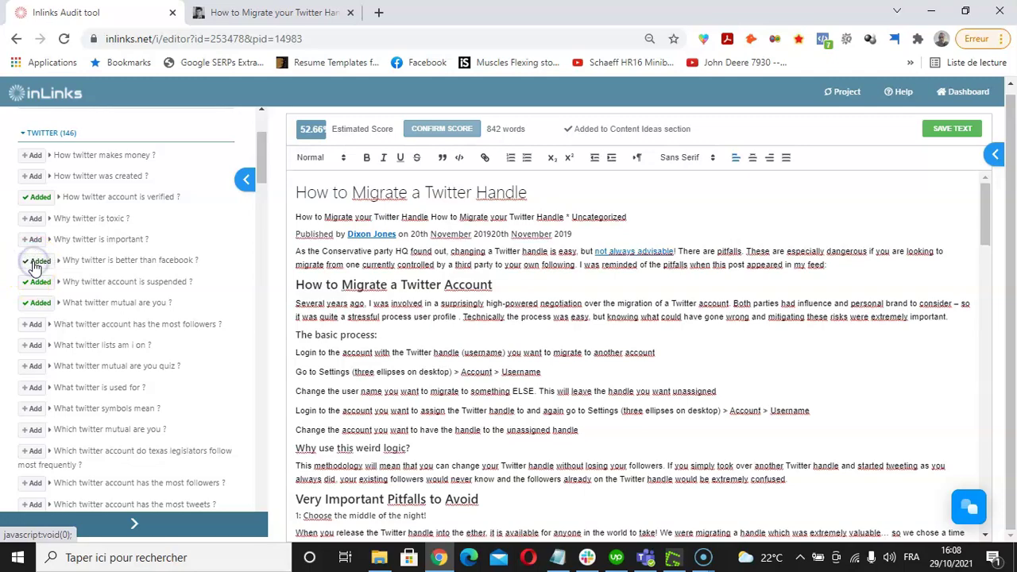
Check the added questions under Content ideas and widen the analysis panel to full page.
scroll(421, 330, "down", 3)
scroll(424, 331, "down", 10)
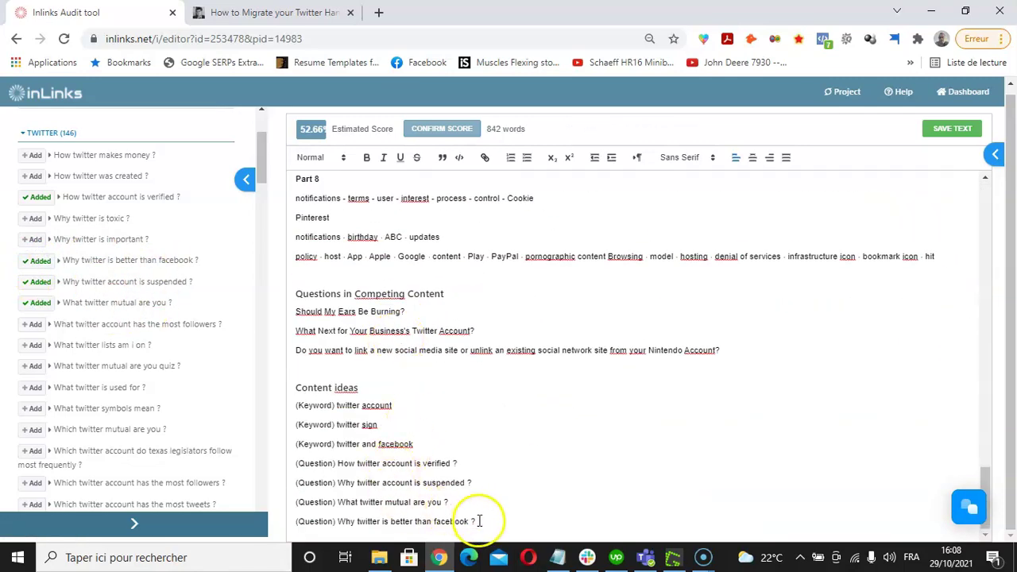
left_click_drag(477, 522, 301, 392)
left_click(299, 388)
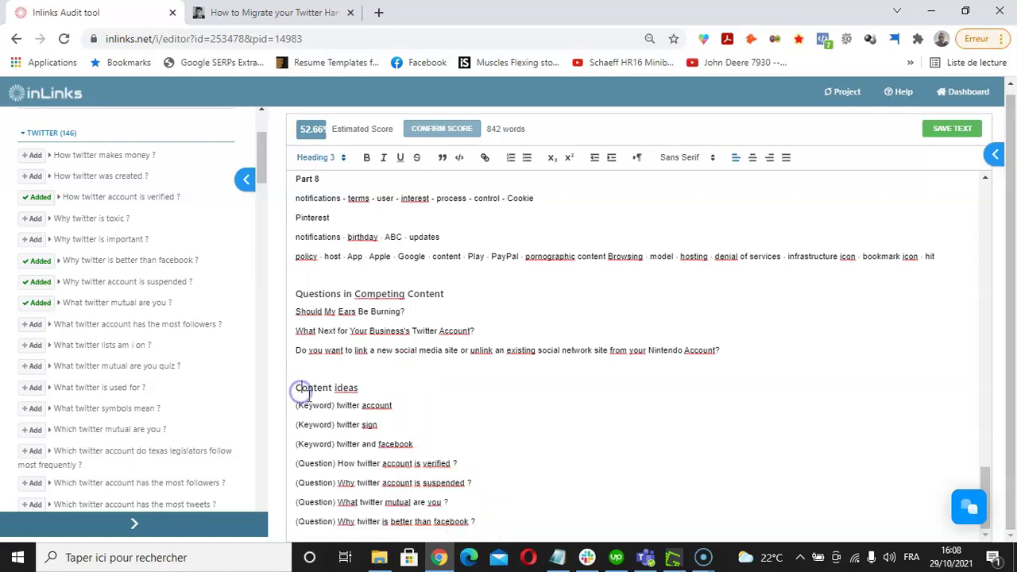
left_click(135, 527)
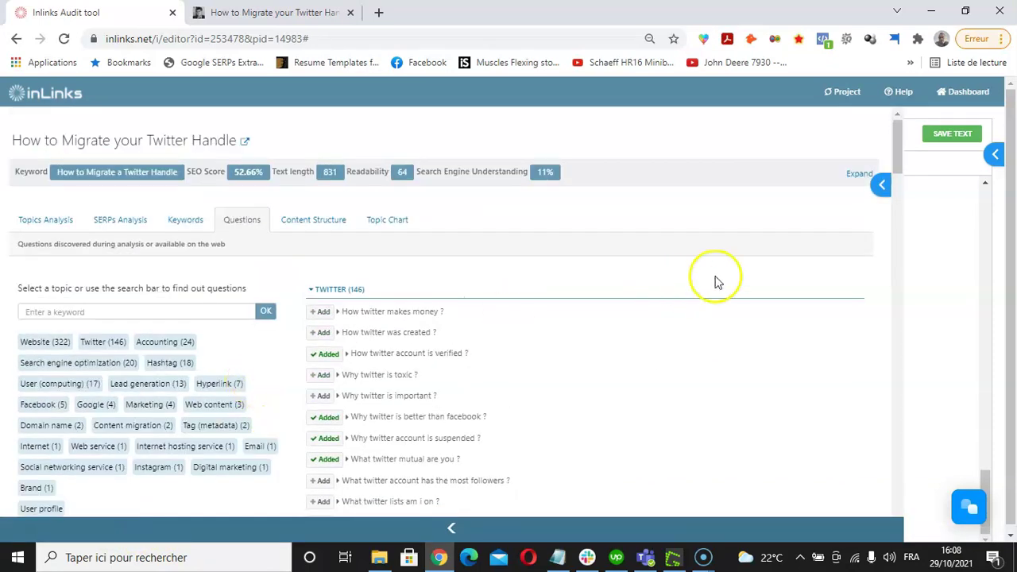
Expand the audit summary, list All Topics (131), and highlight the 52.66% score and most missing topics.
left_click(845, 175)
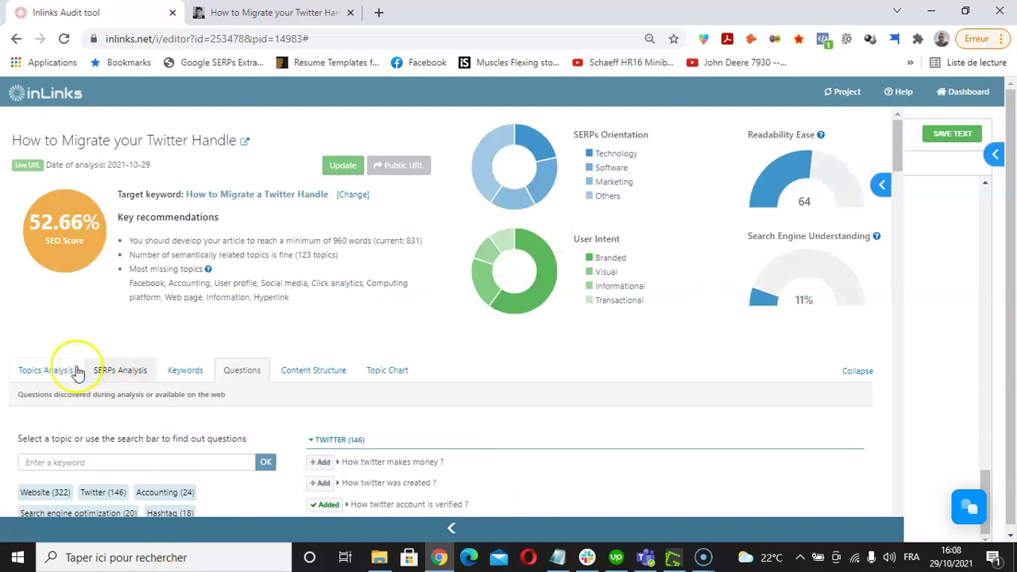
left_click(41, 372)
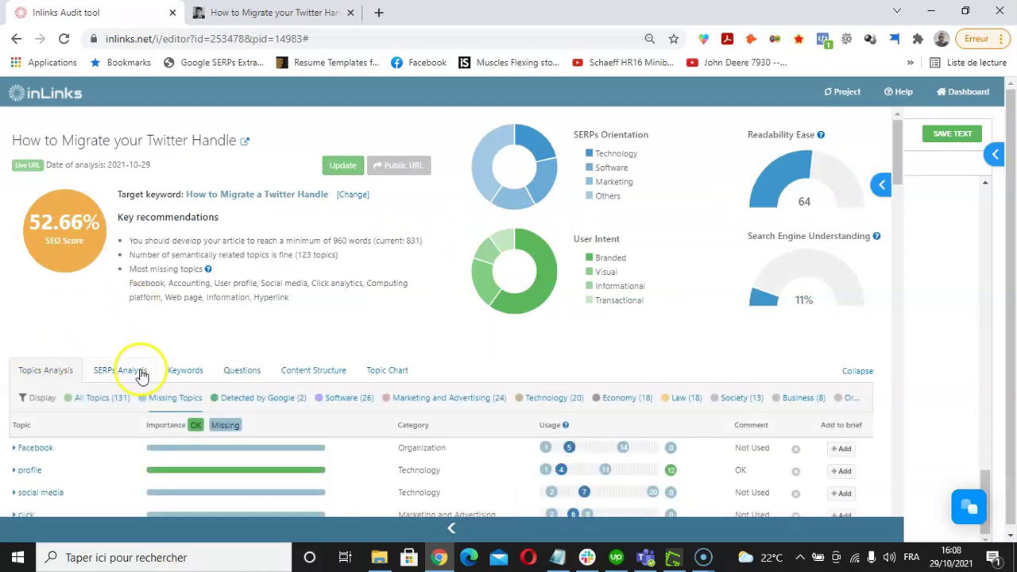
left_click(106, 400)
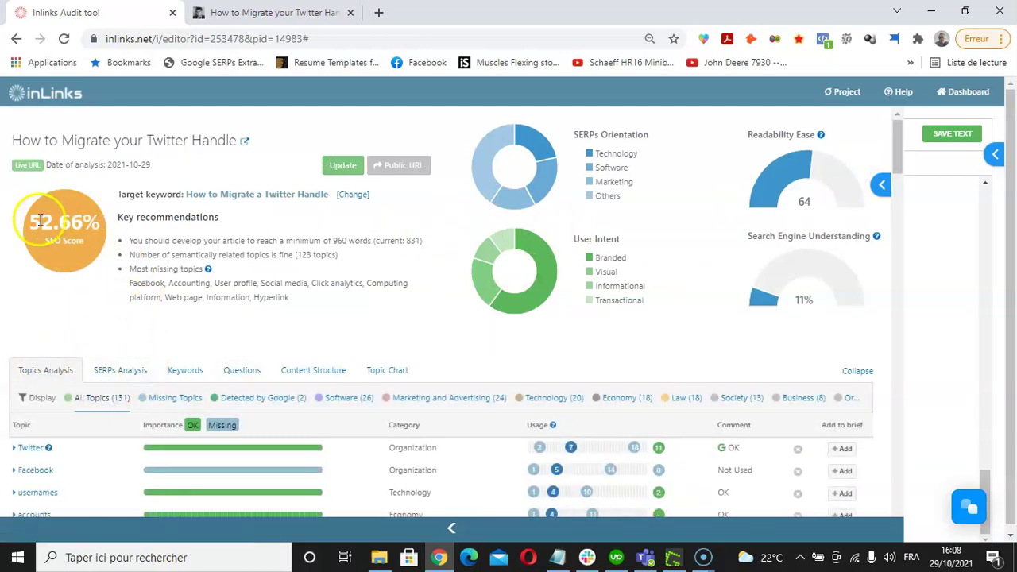
left_click_drag(33, 221, 91, 246)
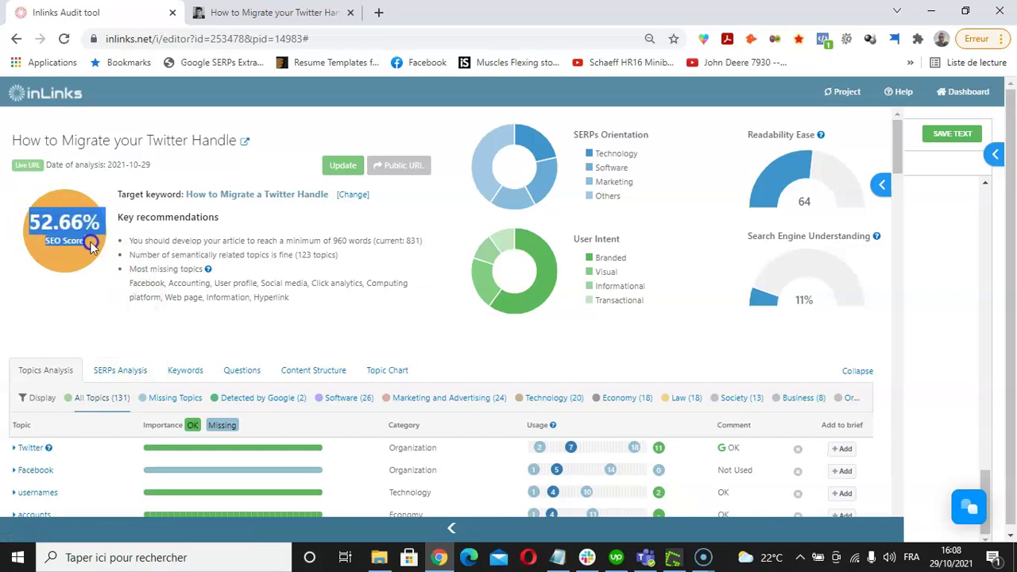
left_click(92, 246)
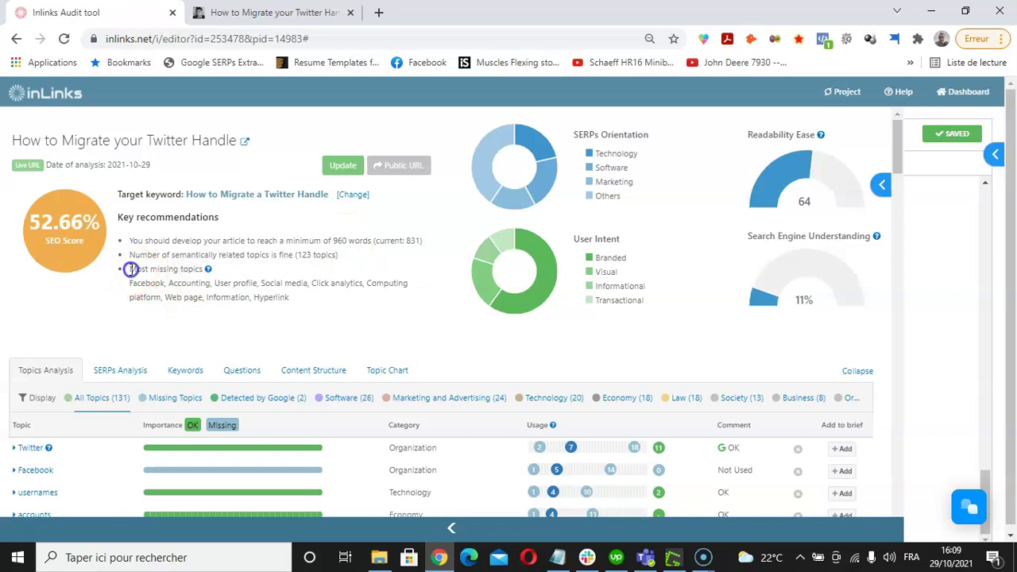
left_click_drag(130, 270, 206, 297)
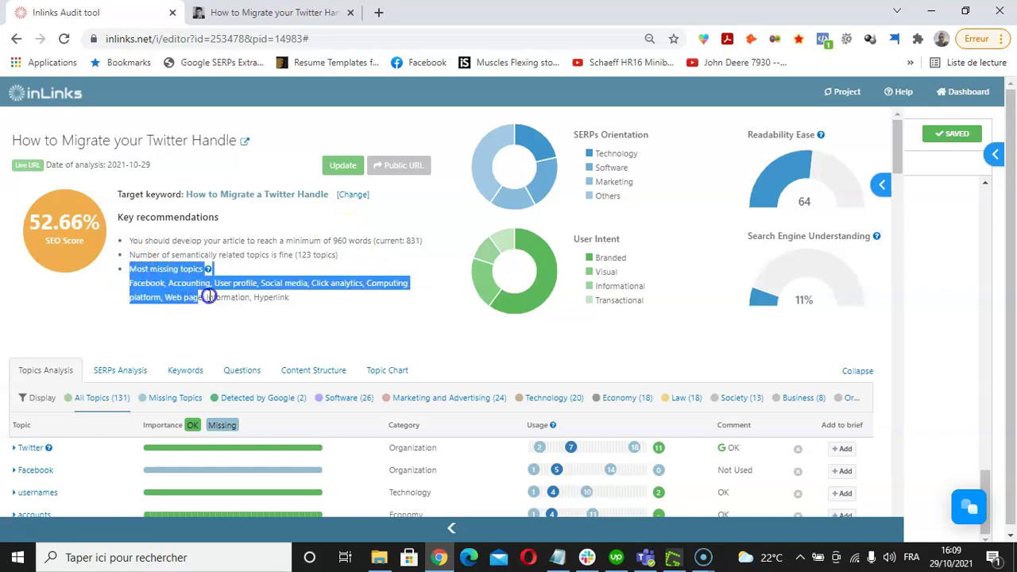
Scroll through the audit report: 52.66% SEO score, 831 words against a recommended 960.
left_click(290, 304)
scroll(291, 297, "down", 3)
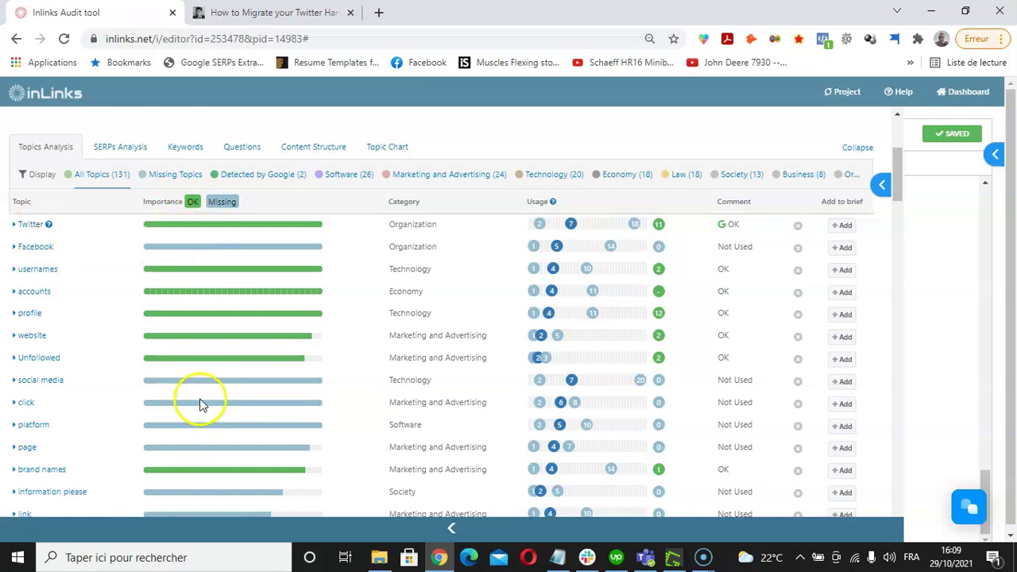
scroll(77, 288, "down", 1)
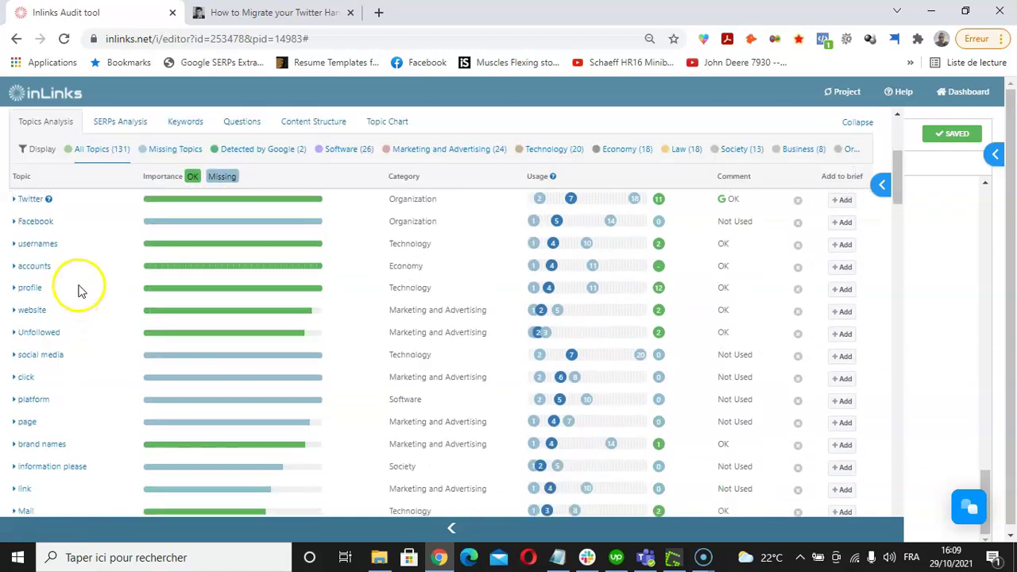
scroll(88, 291, "up", 2)
scroll(84, 299, "down", 4)
scroll(47, 271, "up", 3)
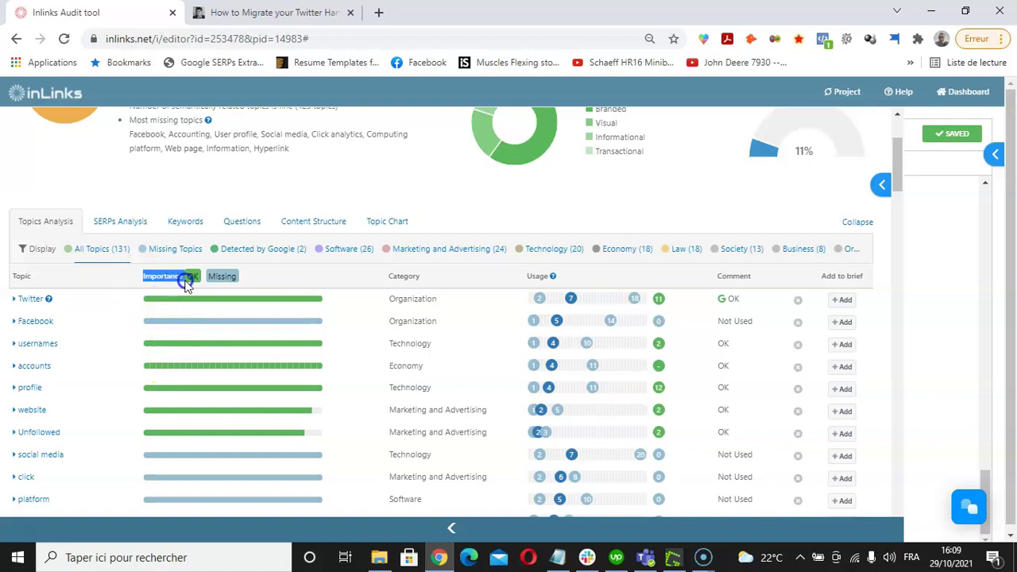
scroll(179, 308, "down", 3)
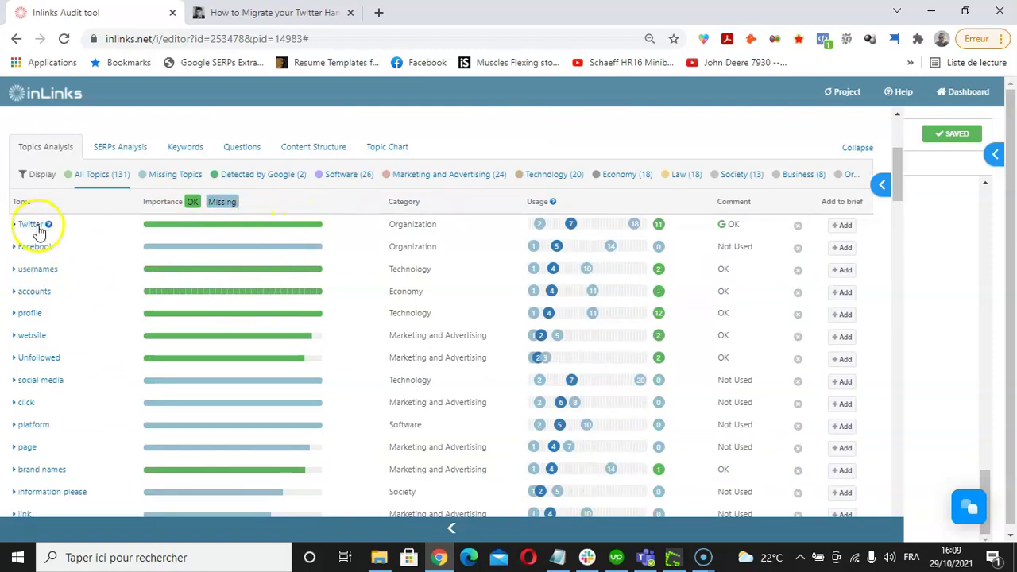
scroll(191, 283, "down", 3)
scroll(187, 282, "down", 10)
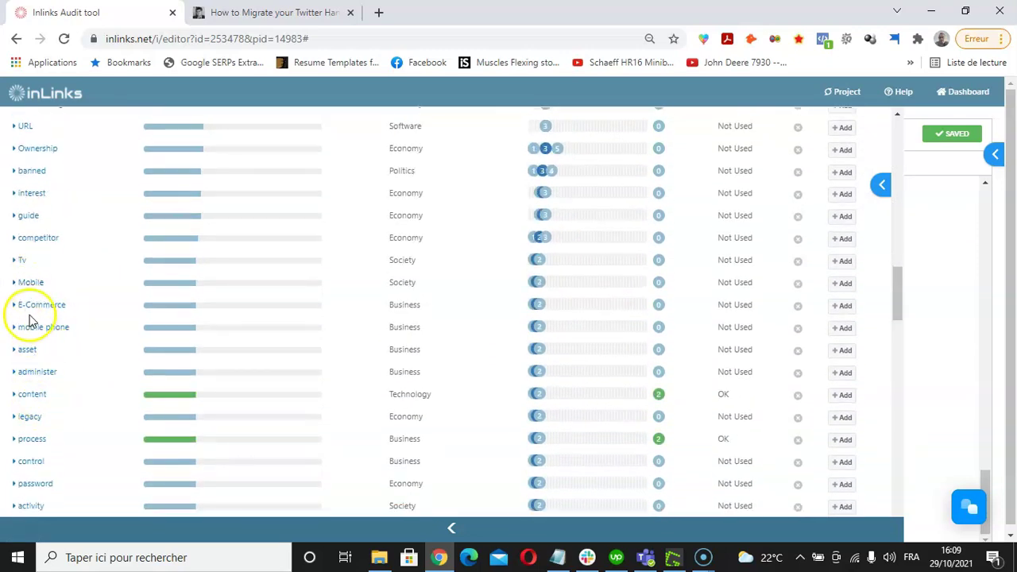
scroll(30, 373, "down", 4)
scroll(32, 380, "up", 6)
scroll(35, 380, "down", 5)
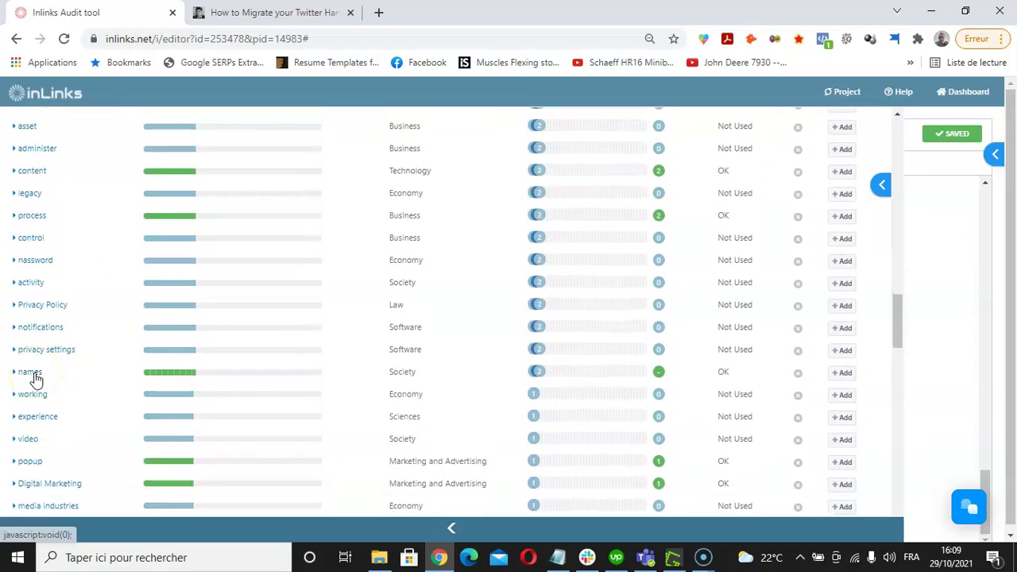
scroll(35, 380, "up", 15)
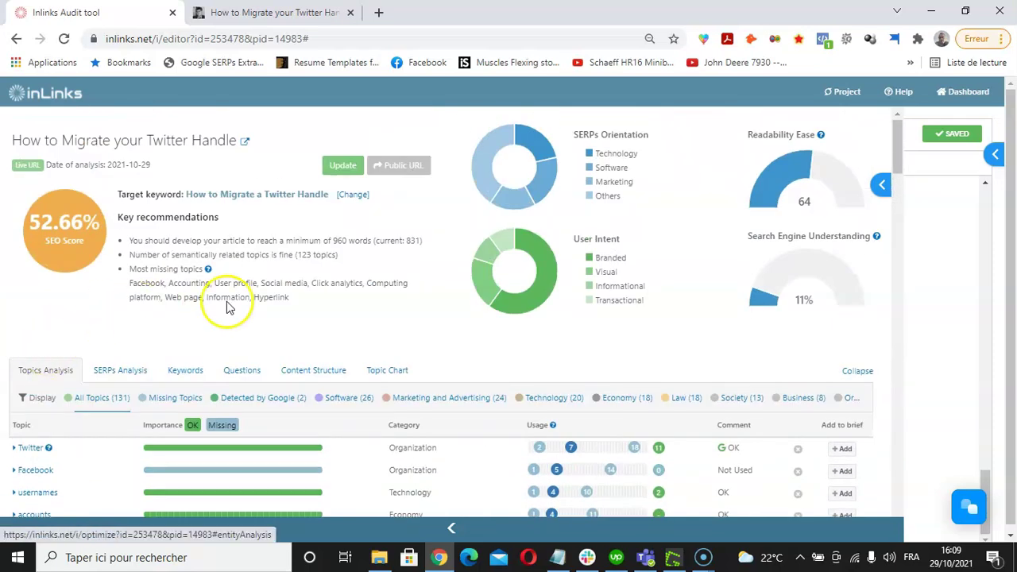
scroll(421, 239, "down", 2)
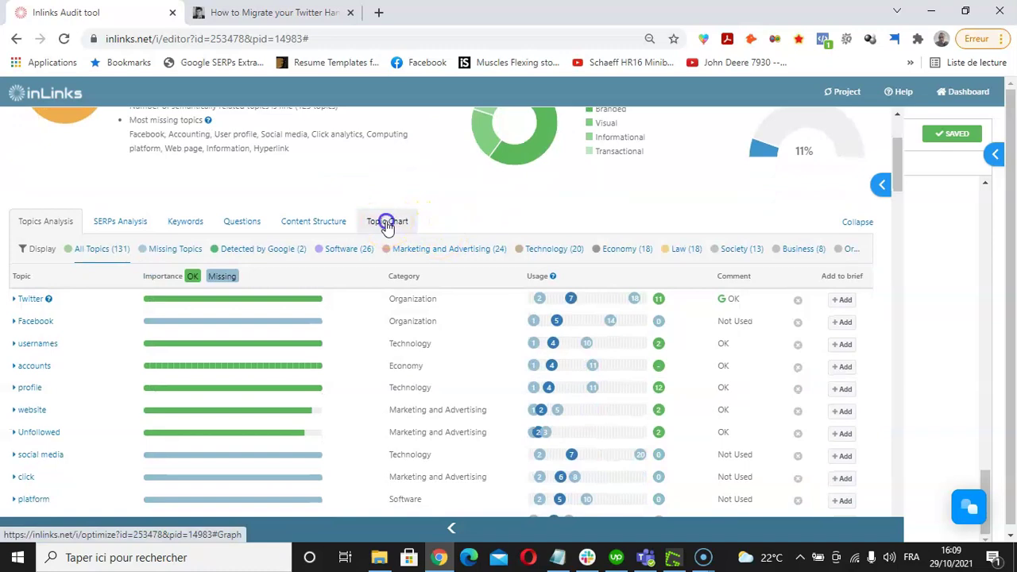
Open the Topic Chart and browse the 'How to Migrate a Twitter Handle' topic tree and legend.
left_click(387, 223)
scroll(130, 329, "down", 4)
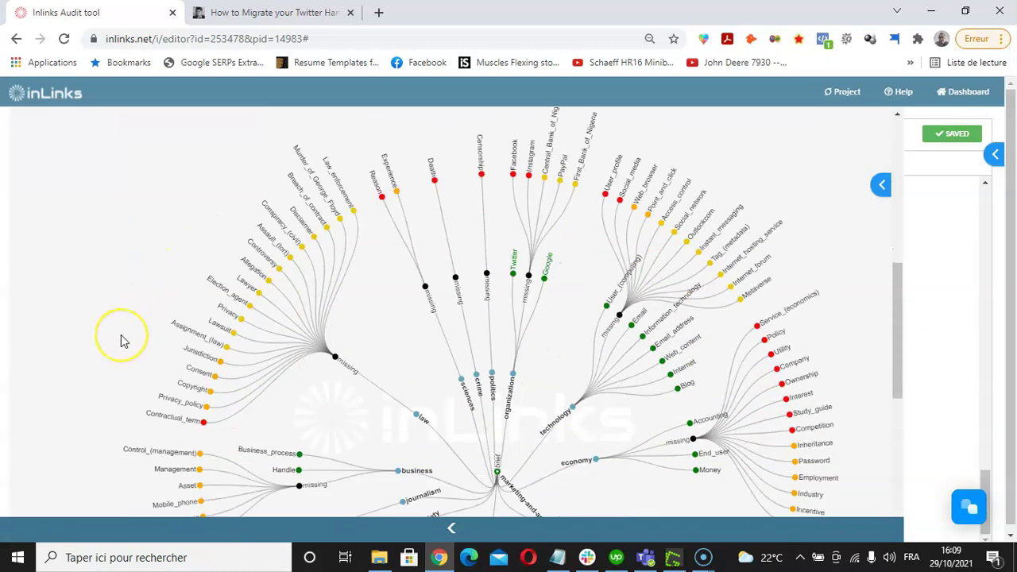
scroll(121, 341, "down", 3)
scroll(121, 341, "up", 9)
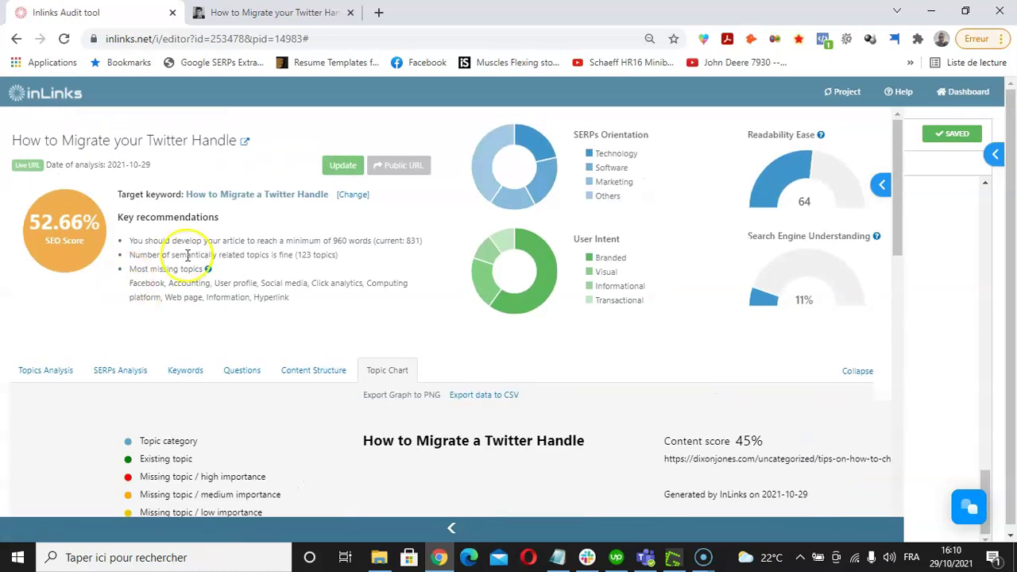
scroll(193, 309, "down", 5)
left_click_drag(897, 248, 904, 291)
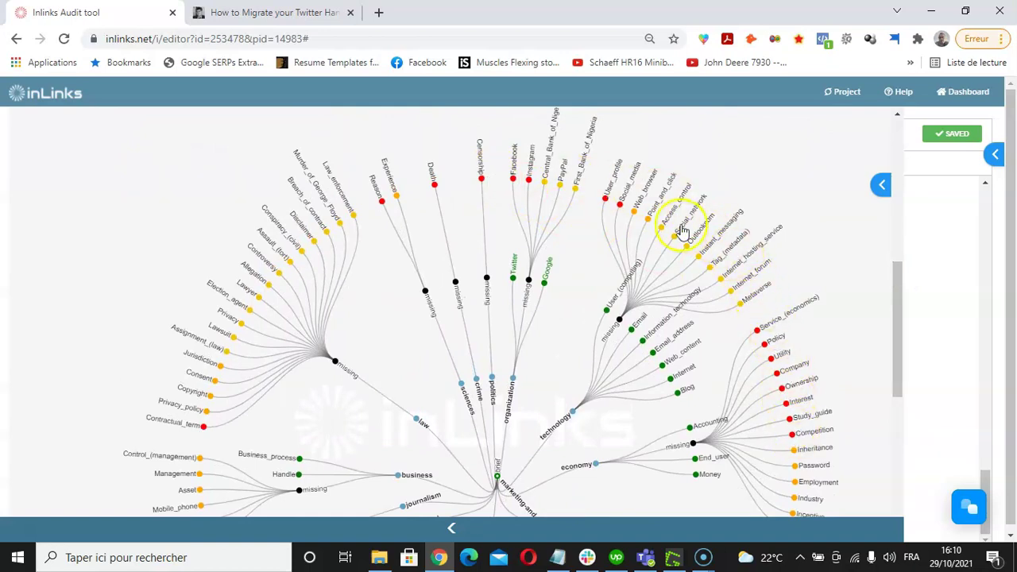
left_click_drag(901, 345, 899, 295)
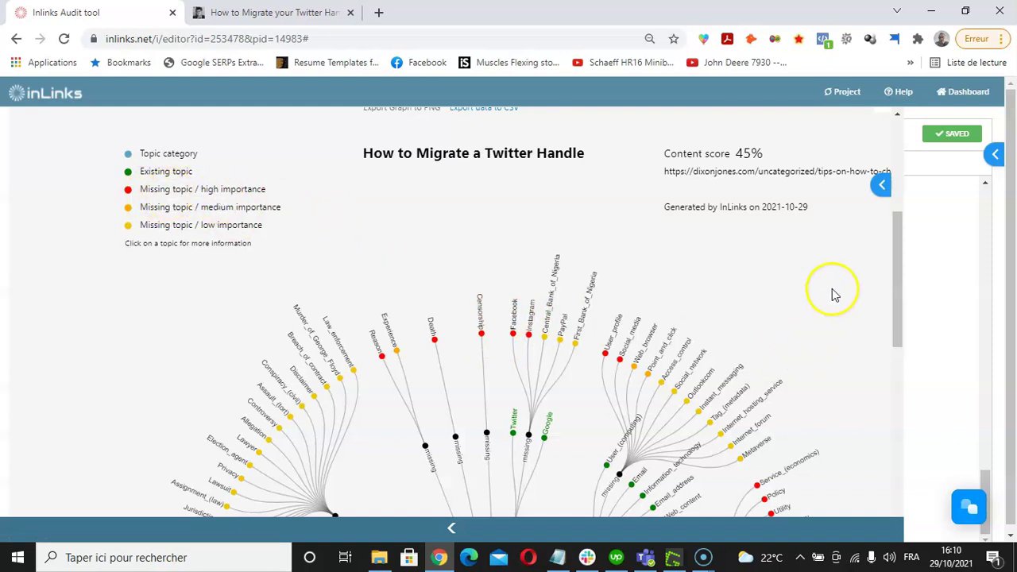
left_click_drag(897, 268, 911, 320)
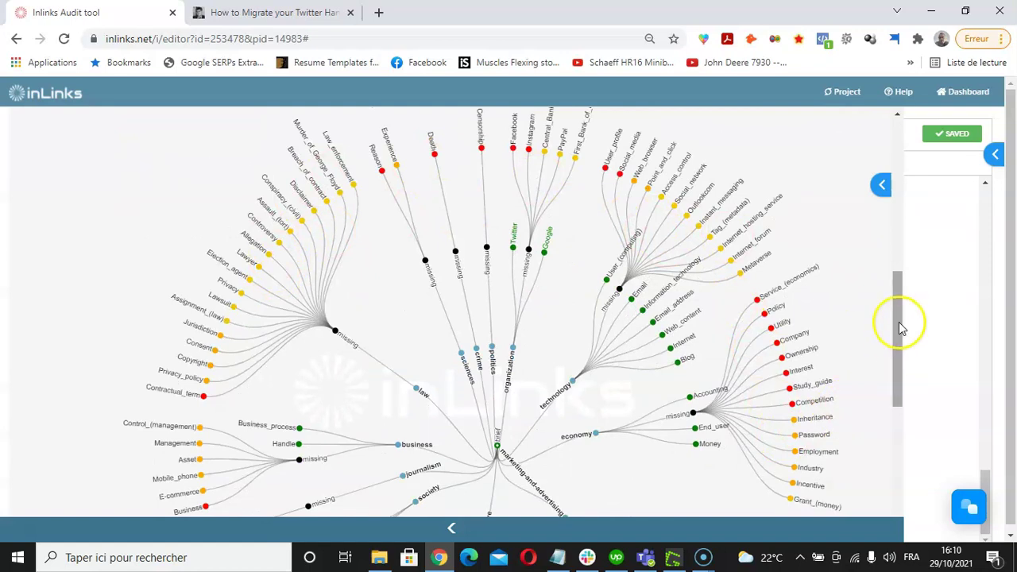
left_click_drag(901, 328, 898, 190)
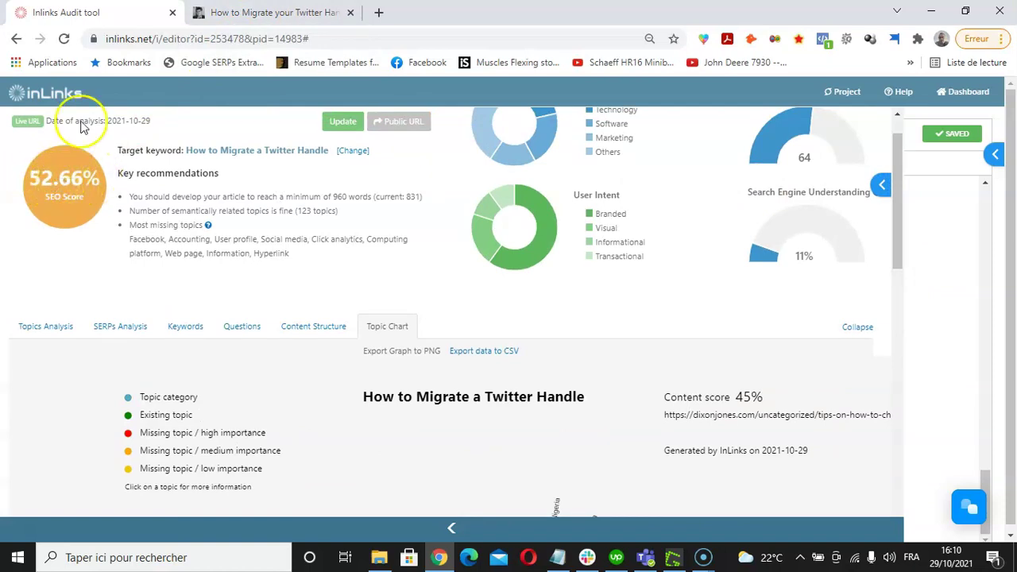
Compare the published article in its live tab with the audit report and content editor view.
left_click(256, 19)
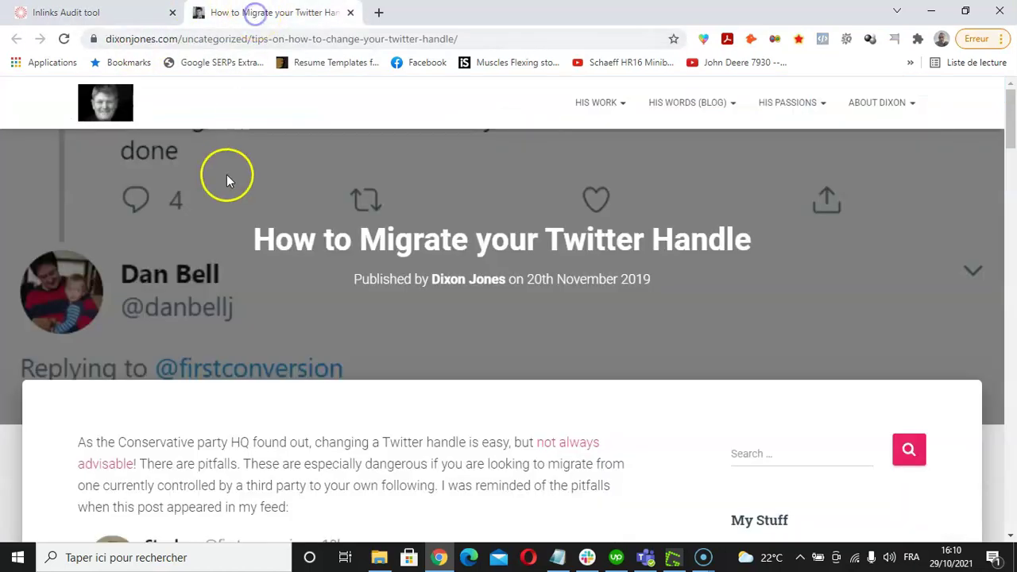
scroll(141, 272, "down", 12)
scroll(114, 326, "up", 8)
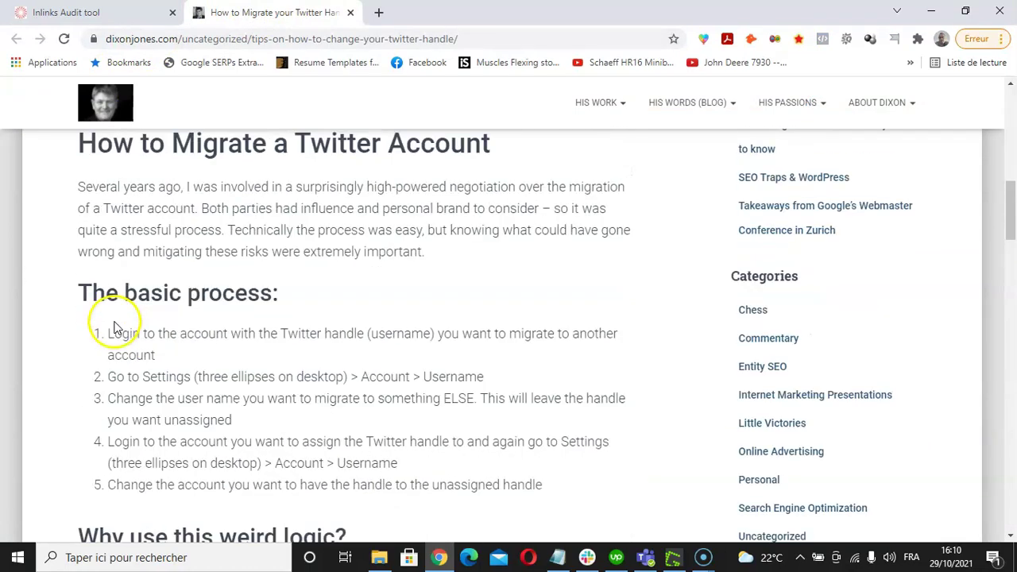
left_click(90, 12)
left_click(447, 531)
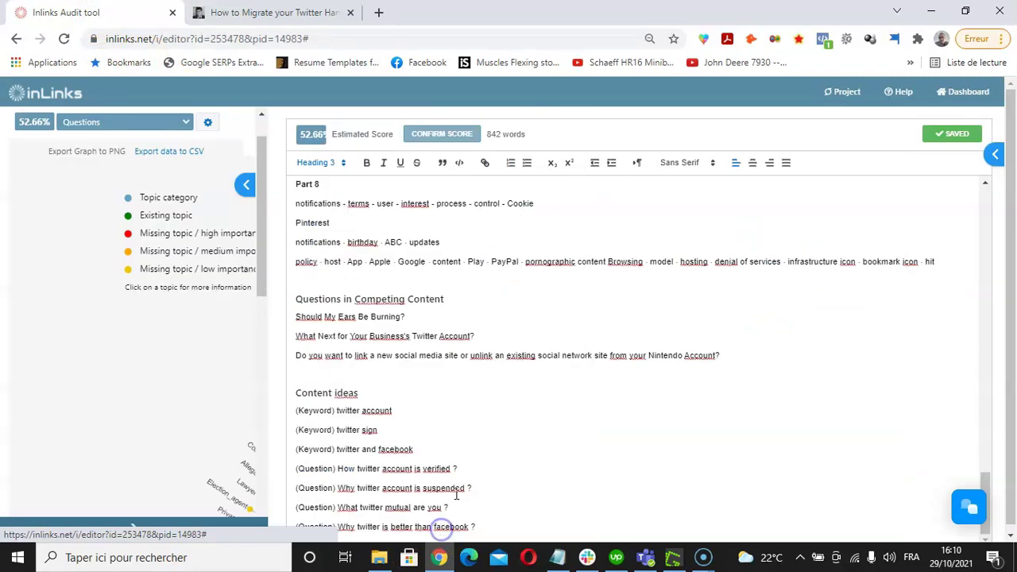
left_click(198, 534)
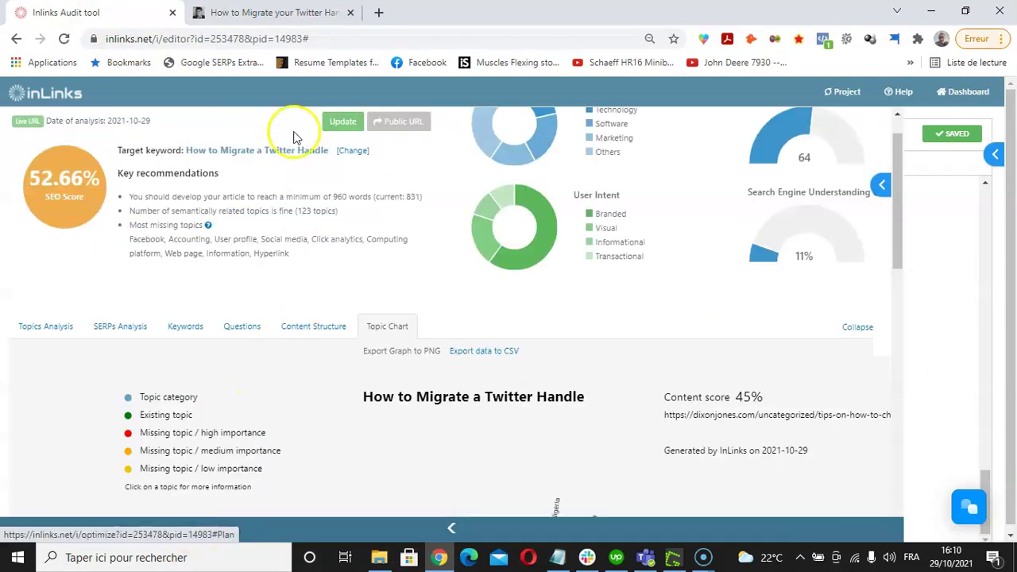
left_click(256, 14)
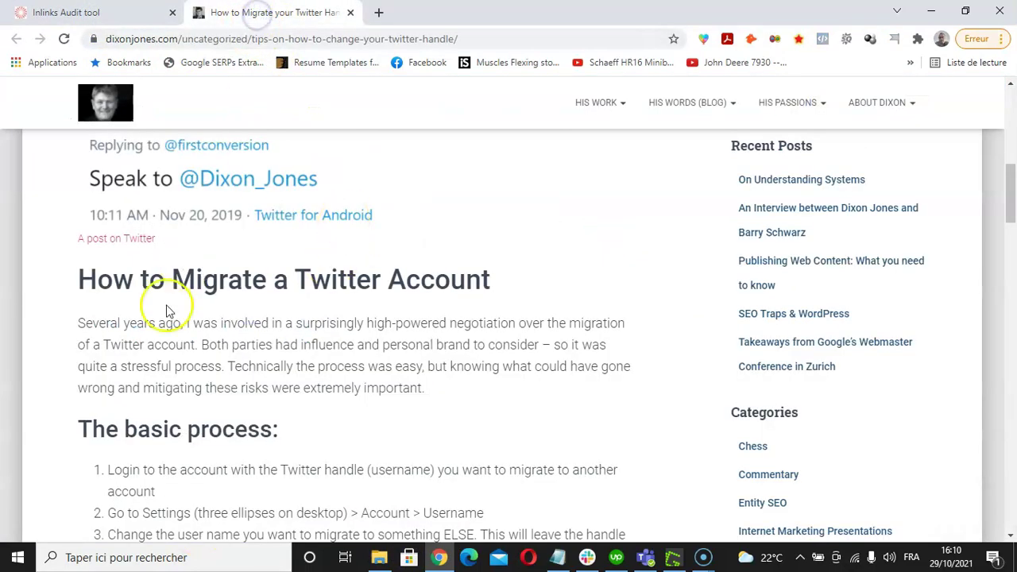
left_click(91, 12)
scroll(198, 214, "up", 1)
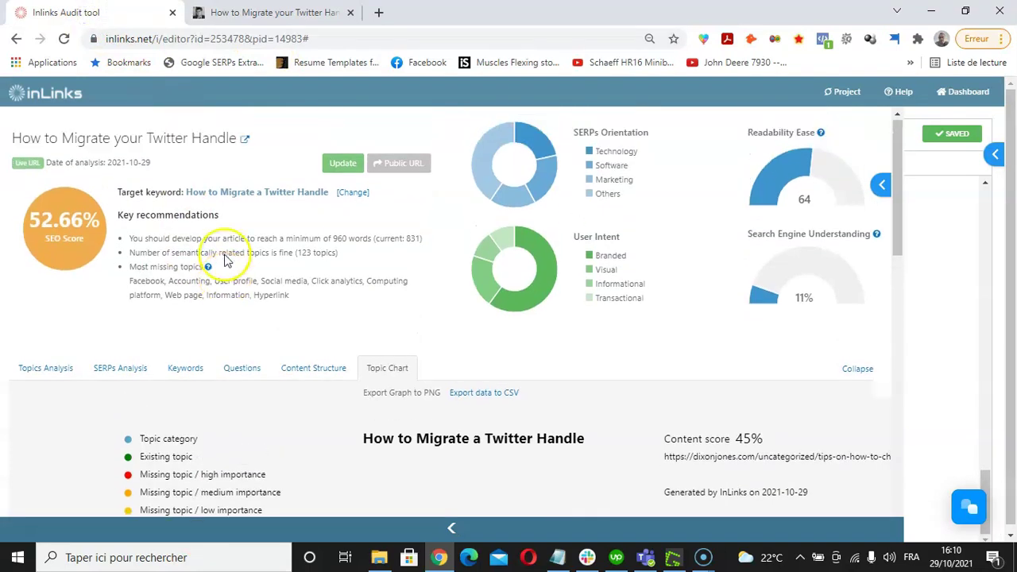
Open the Update Live URL panel for the article's dixonjones.com address.
left_click(342, 169)
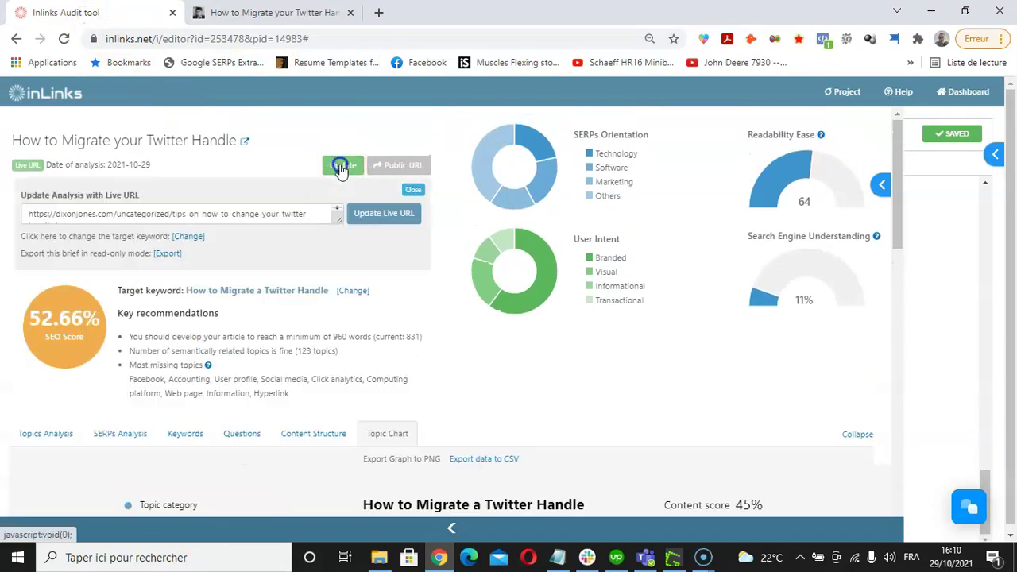
left_click(389, 217)
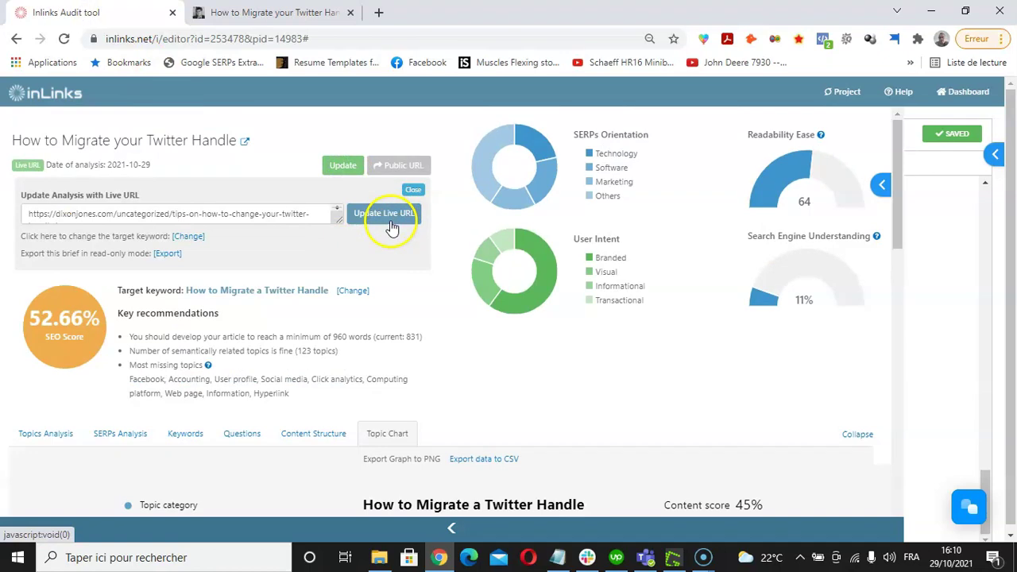
left_click_drag(46, 319, 87, 339)
left_click(88, 339)
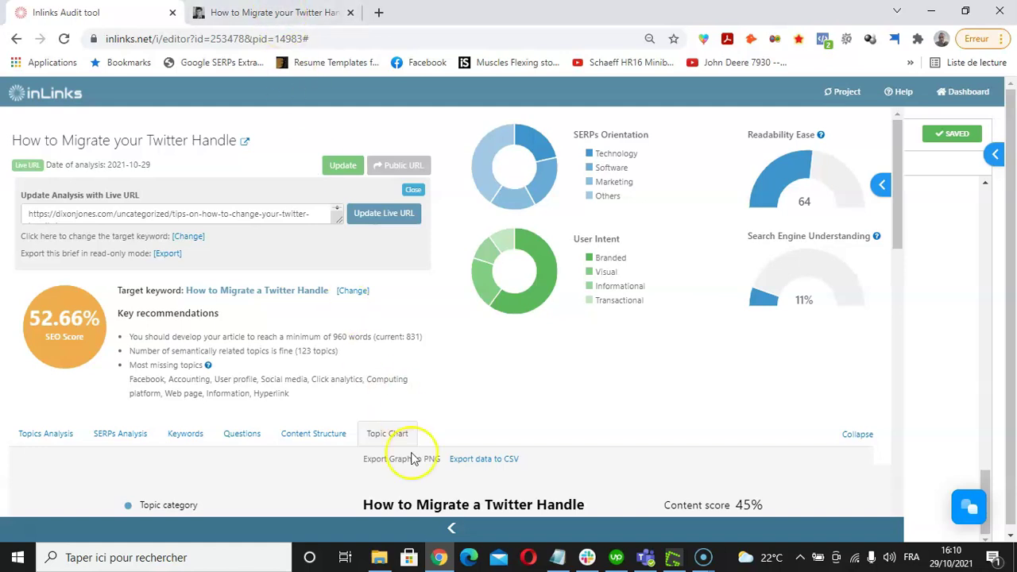
Go to the project's Top Pages list and scroll down to the Twitter Handle page row.
left_click(847, 94)
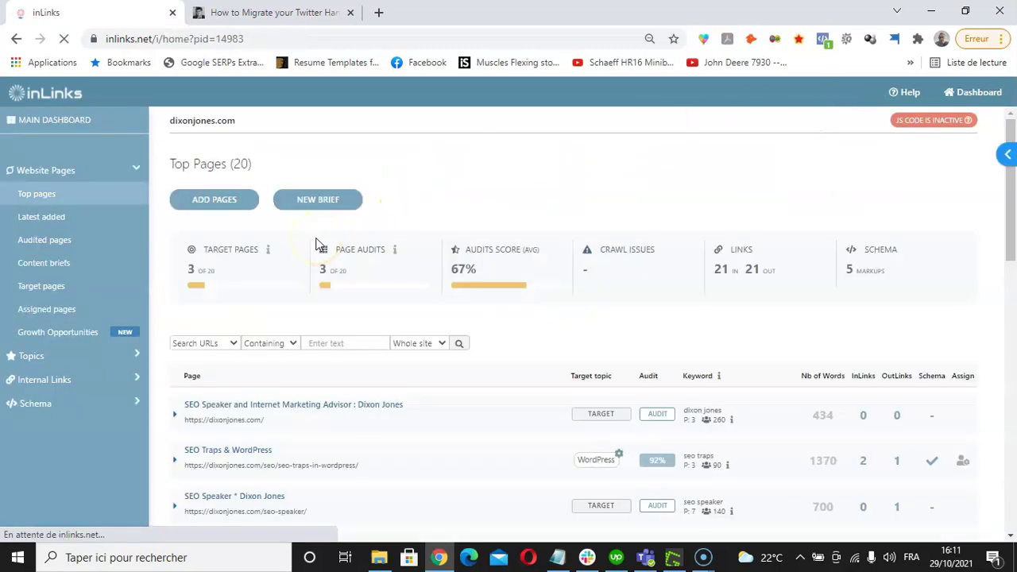
scroll(501, 191, "down", 3)
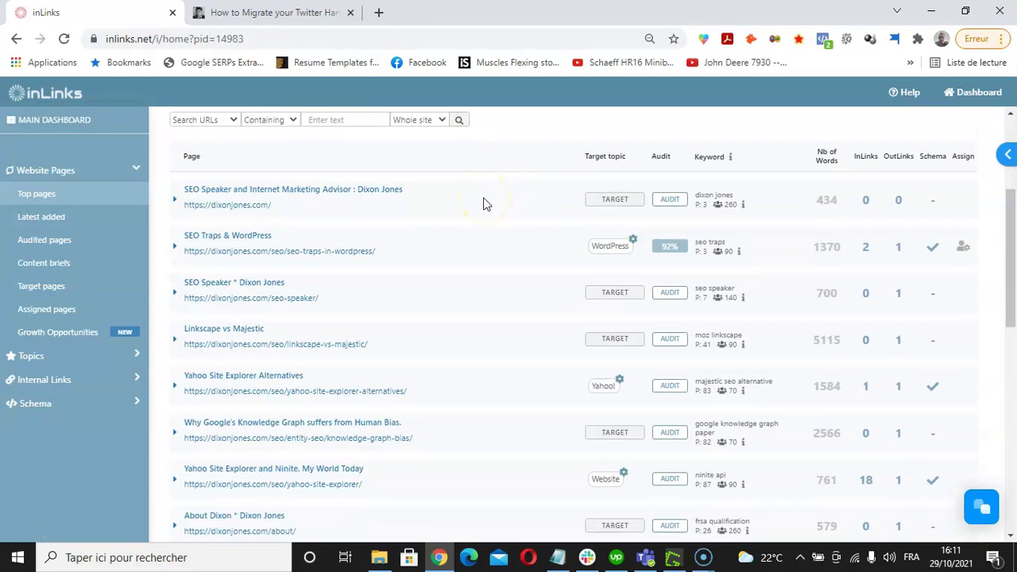
scroll(529, 265, "down", 3)
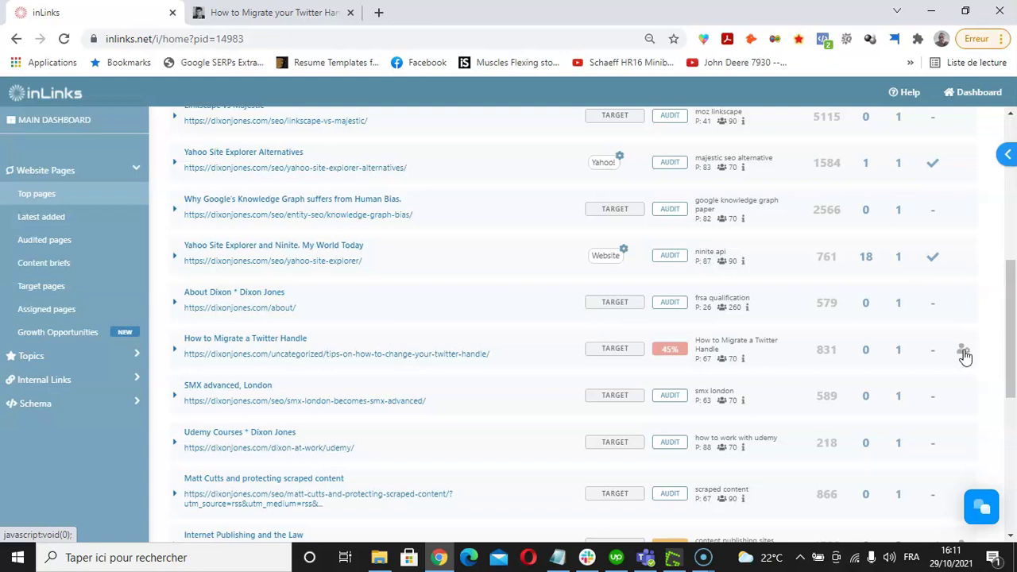
For the Twitter Handle page, select the existing writer and set the due date to 05/11/2021.
left_click(963, 351)
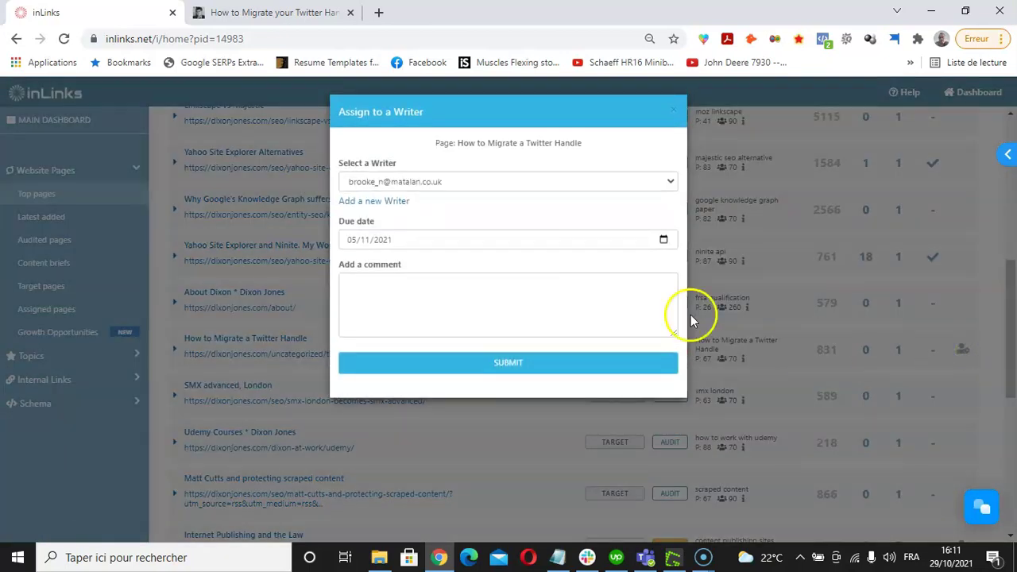
left_click(368, 203)
left_click(673, 110)
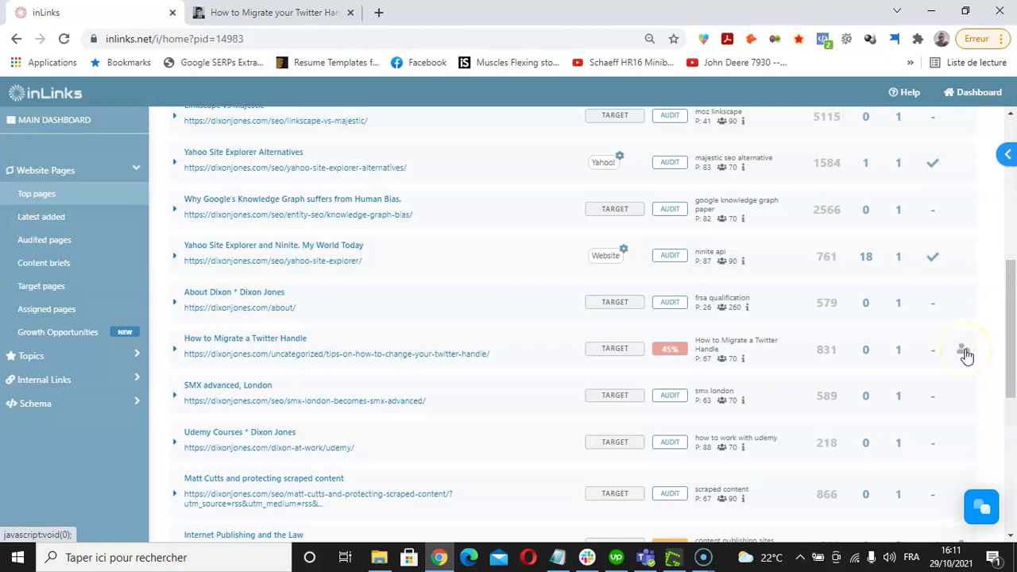
left_click(966, 355)
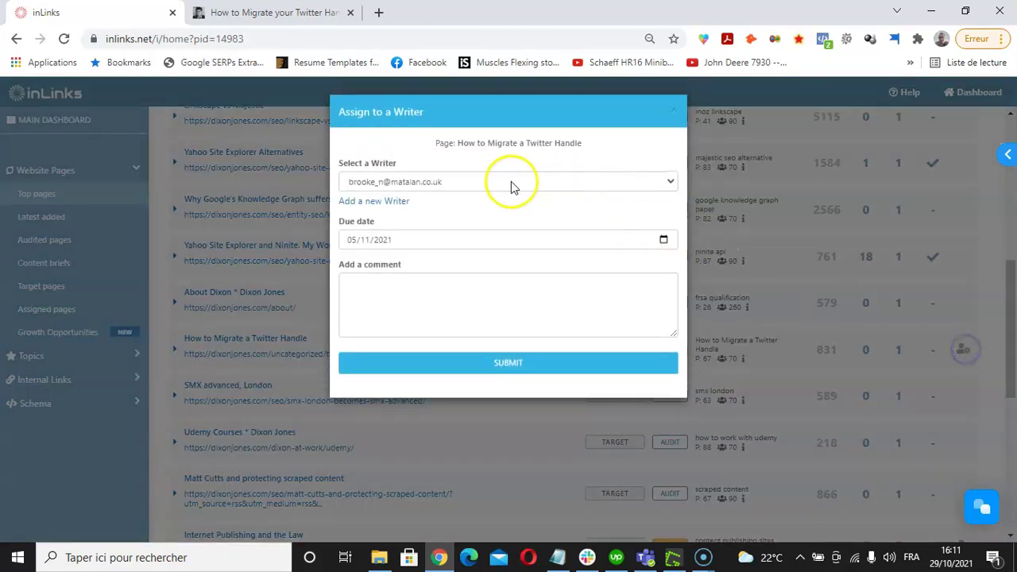
left_click(447, 176)
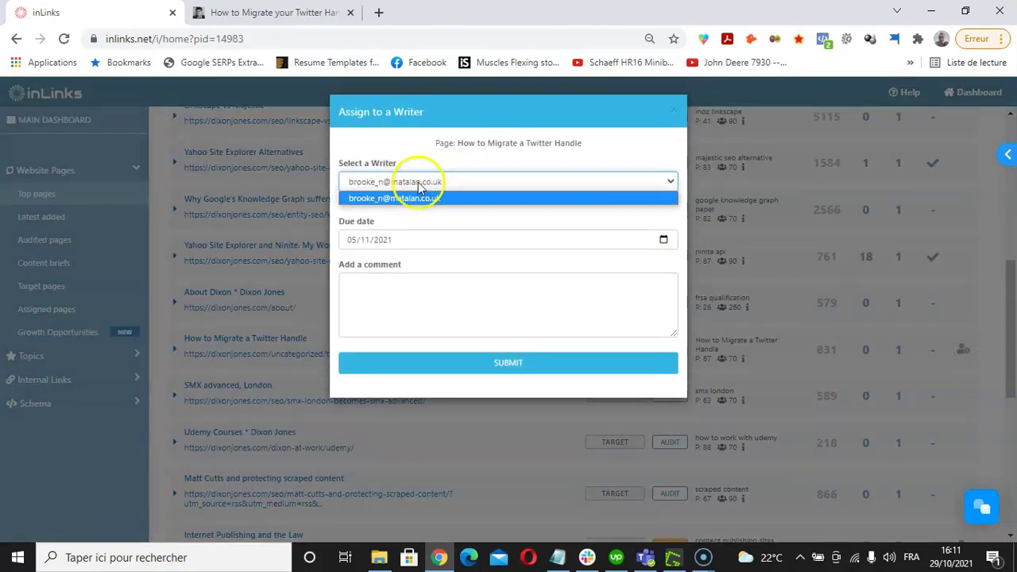
left_click(429, 197)
left_click(380, 240)
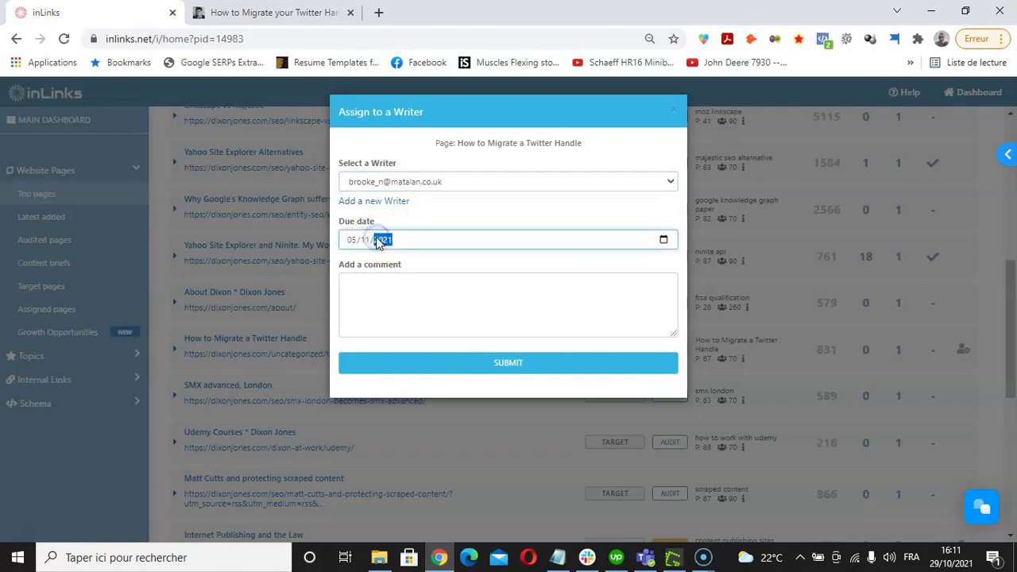
left_click(407, 295)
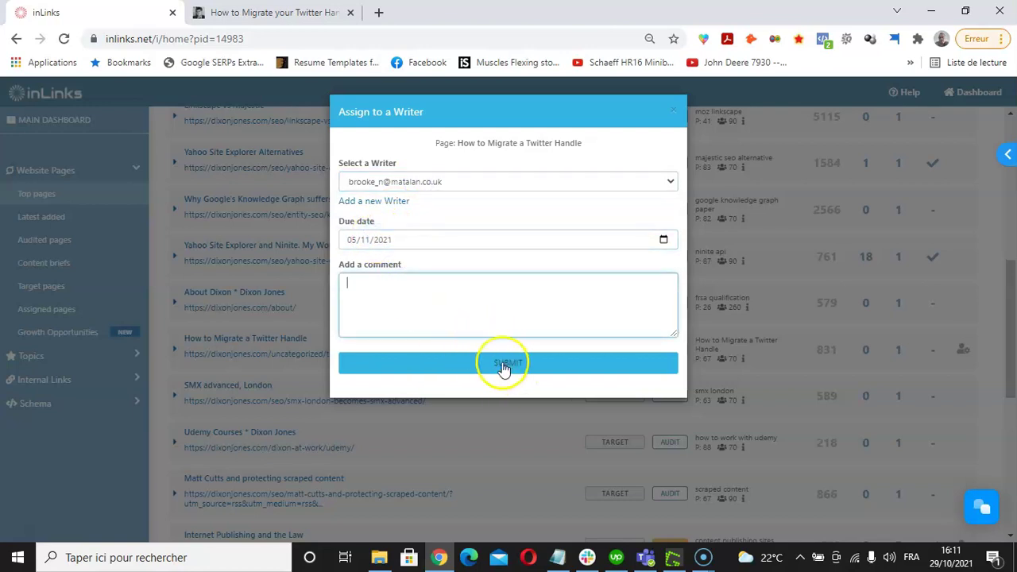
Submit the writer assignment, then open the inLinks support chat over the Top Pages list.
left_click(673, 113)
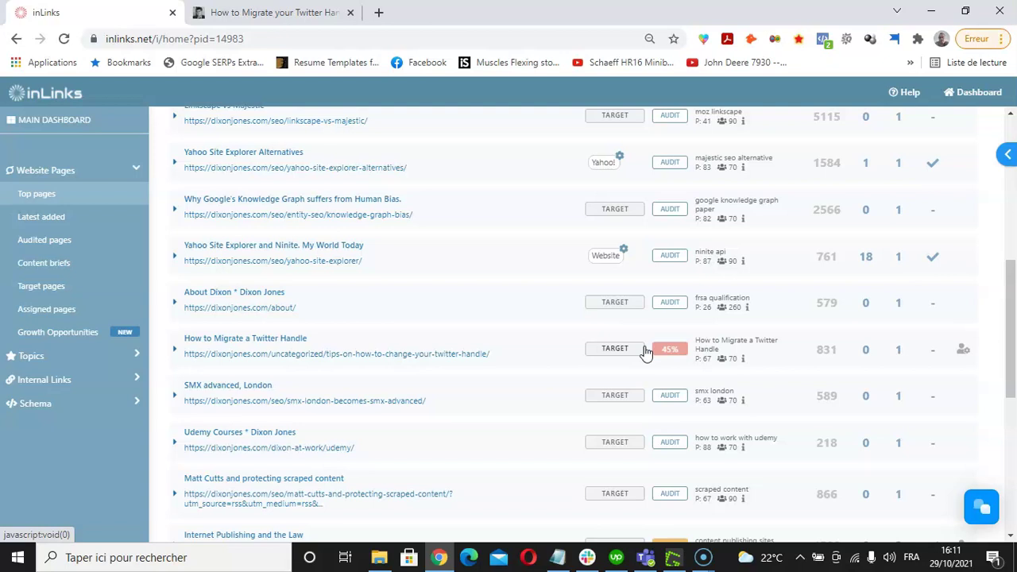
scroll(715, 342, "down", 2)
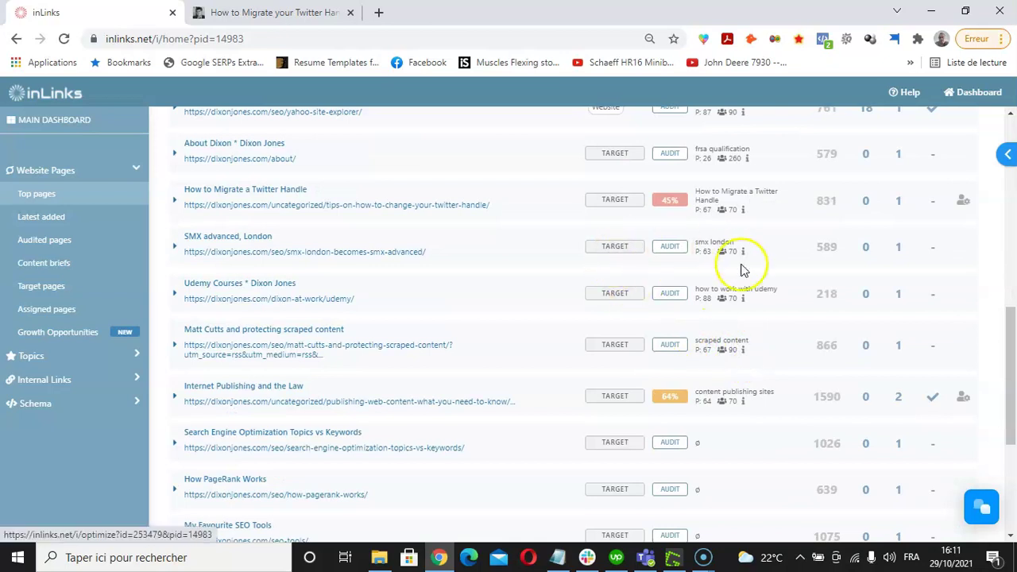
left_click(980, 509)
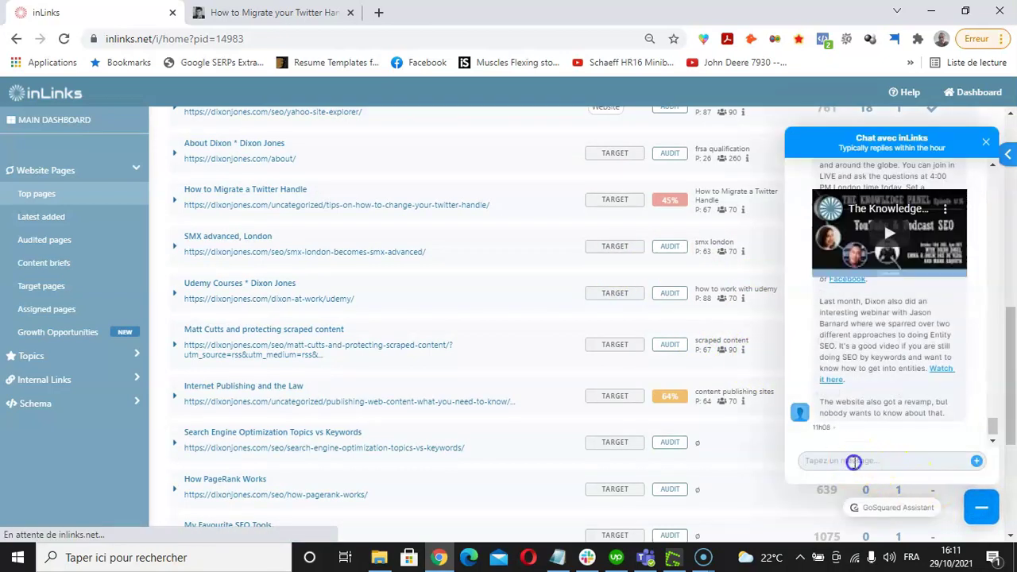